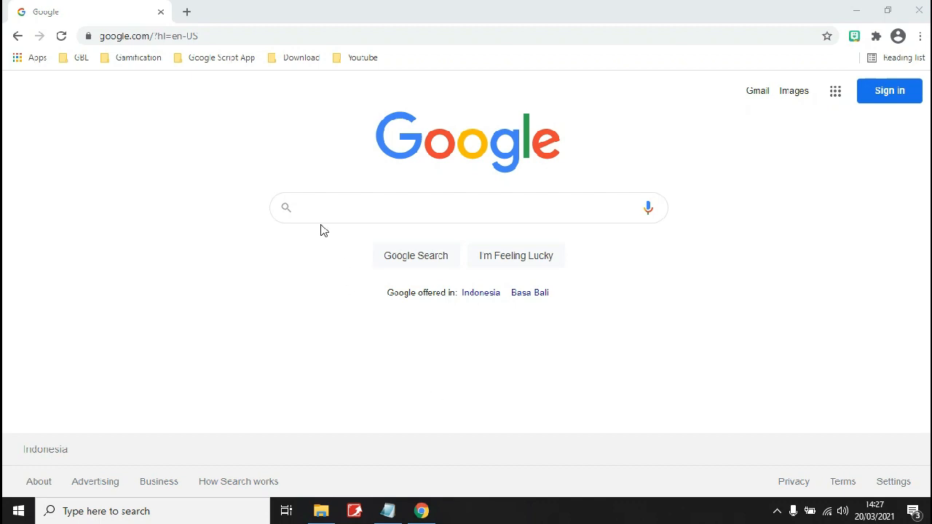
Go to classroom.google.com in Chrome.
click(253, 35)
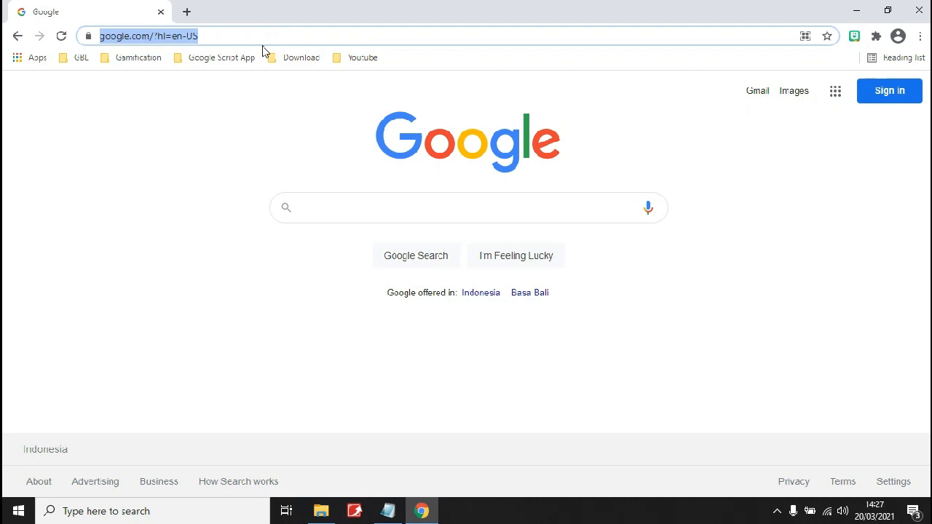
text(c)
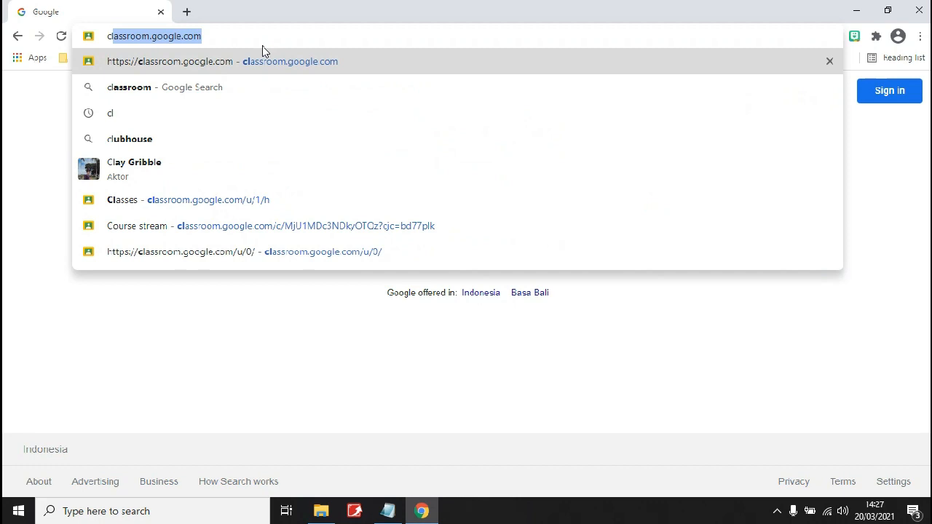
text(lassroom.google.com)
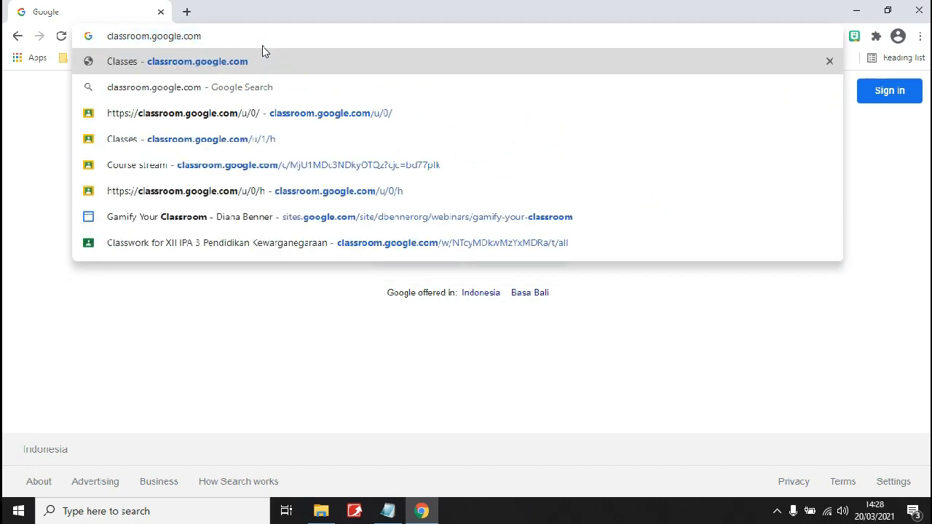
key(Return)
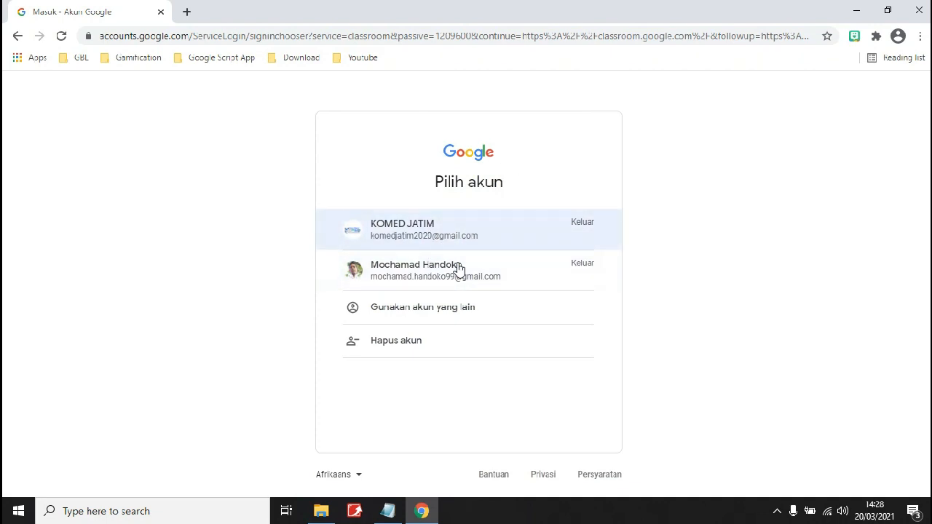
Sign in to Classroom with the teacher account and its password.
click(452, 236)
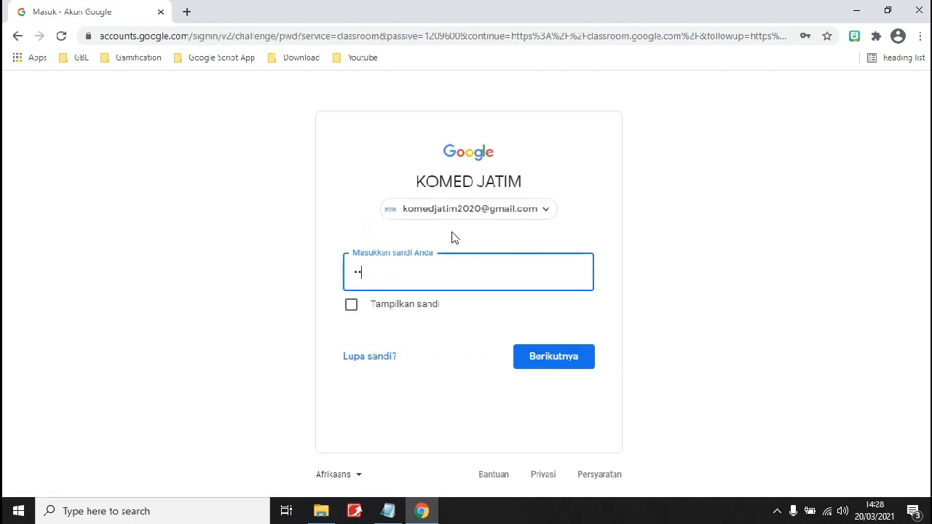
text(********)
key(Return)
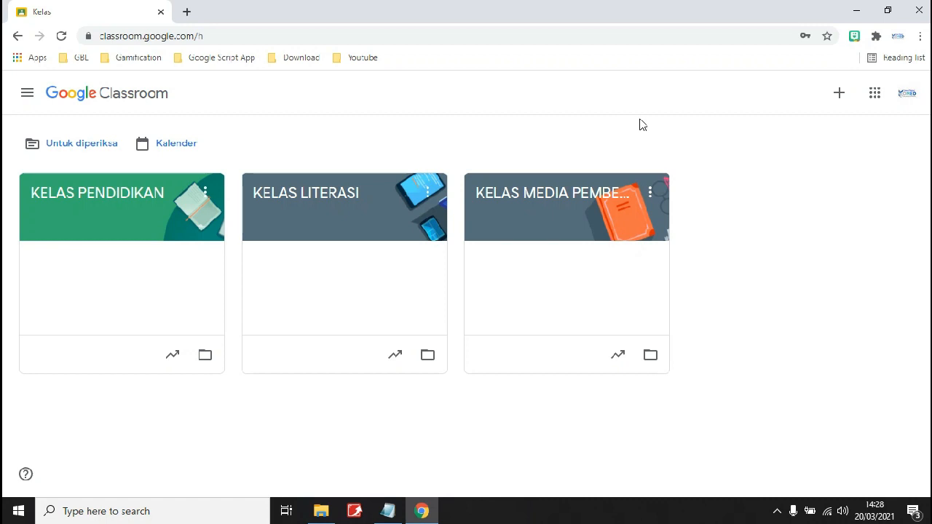
Start creating a class and accept the school-use notice to reach the Buat kelas form.
click(839, 95)
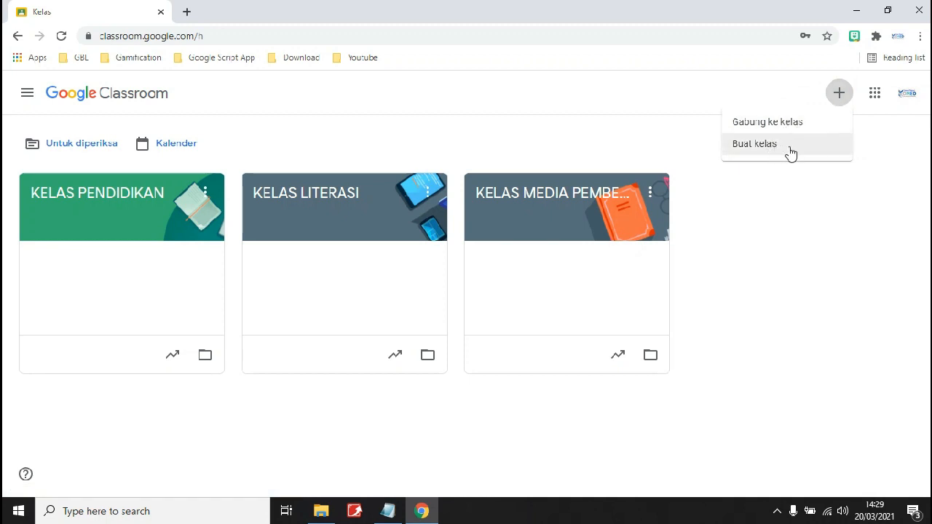
click(790, 151)
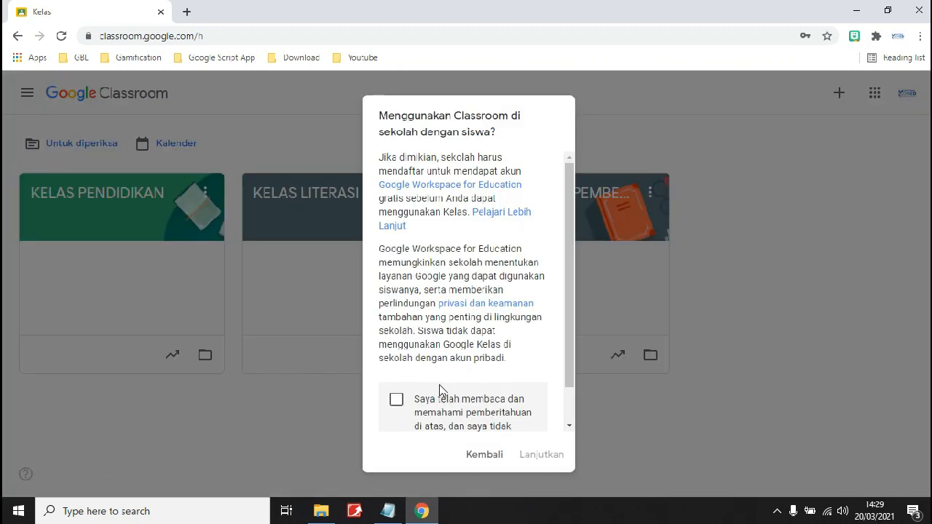
scroll(476, 291, down, 1)
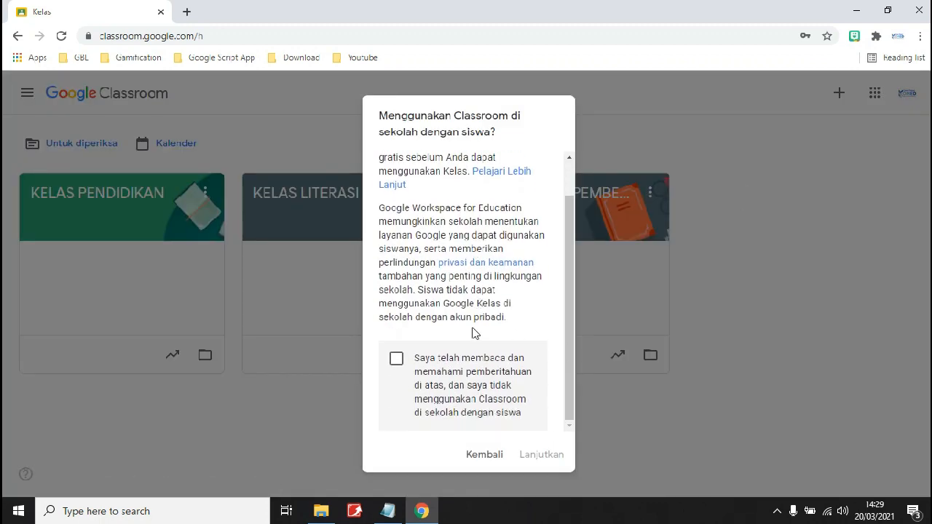
click(398, 361)
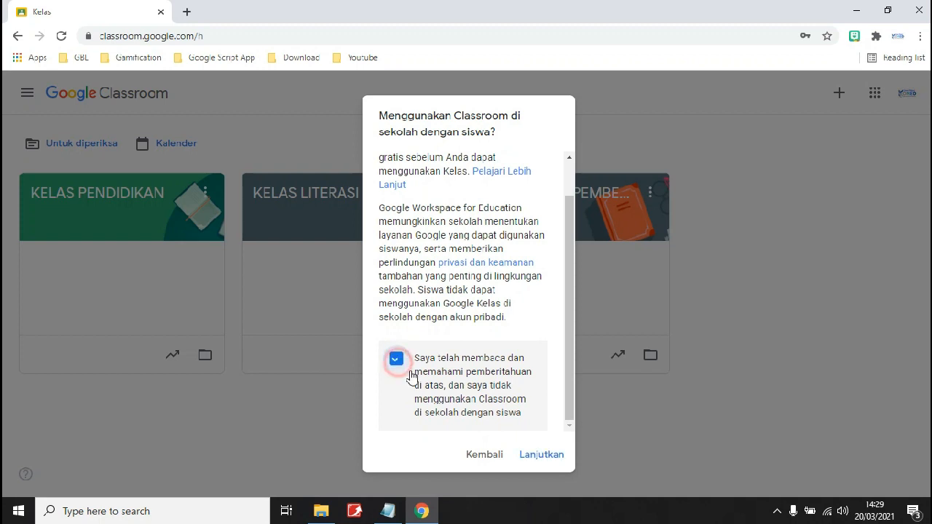
click(555, 454)
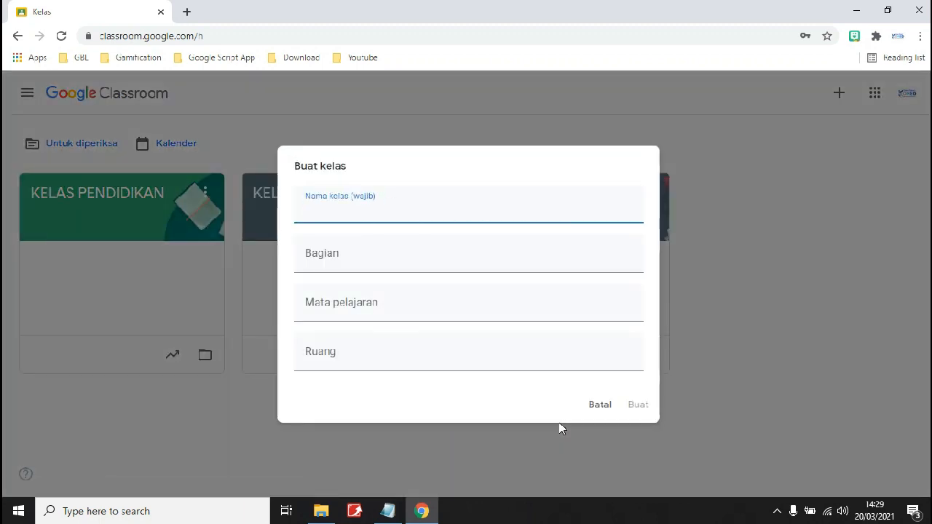
Name the class 'X IPA 1', set subject 'Sejarah Indonesia', and create it.
click(382, 213)
text(X IPA 1)
click(383, 254)
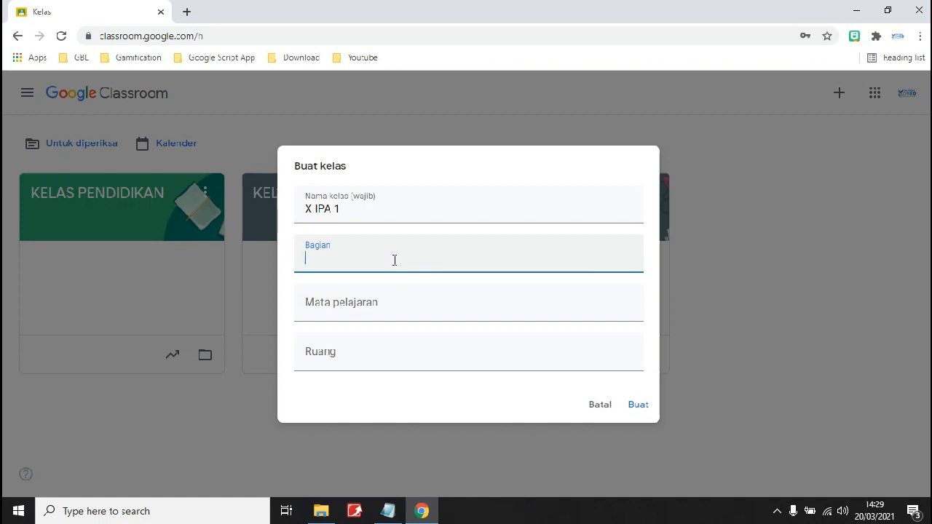
click(372, 299)
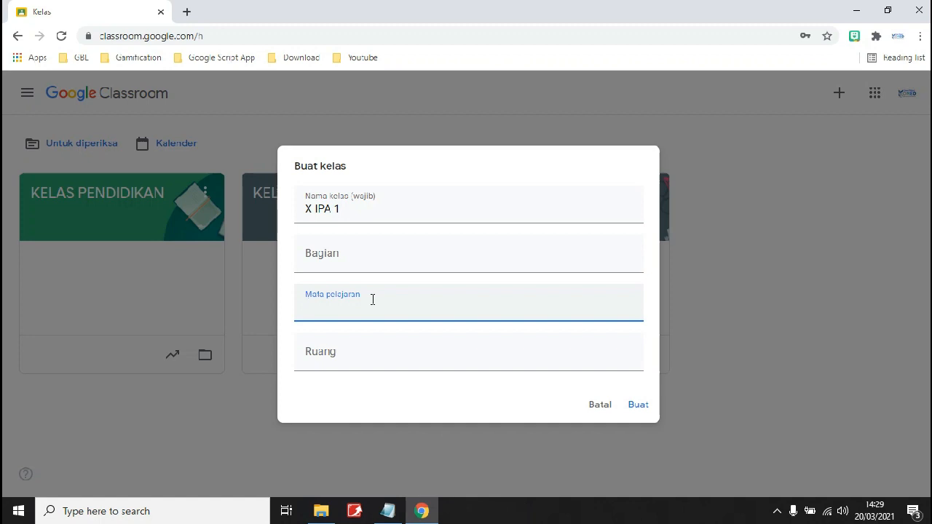
text(Sejarah Indonesia)
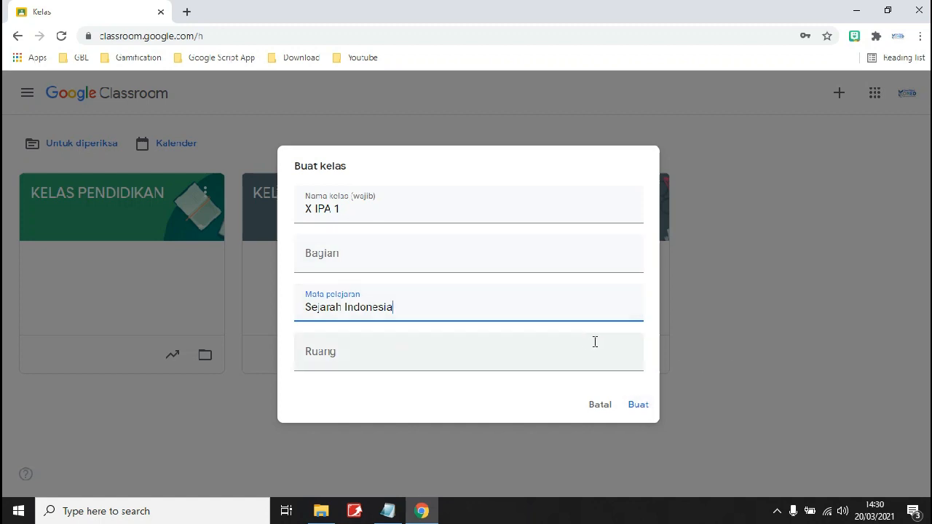
click(642, 411)
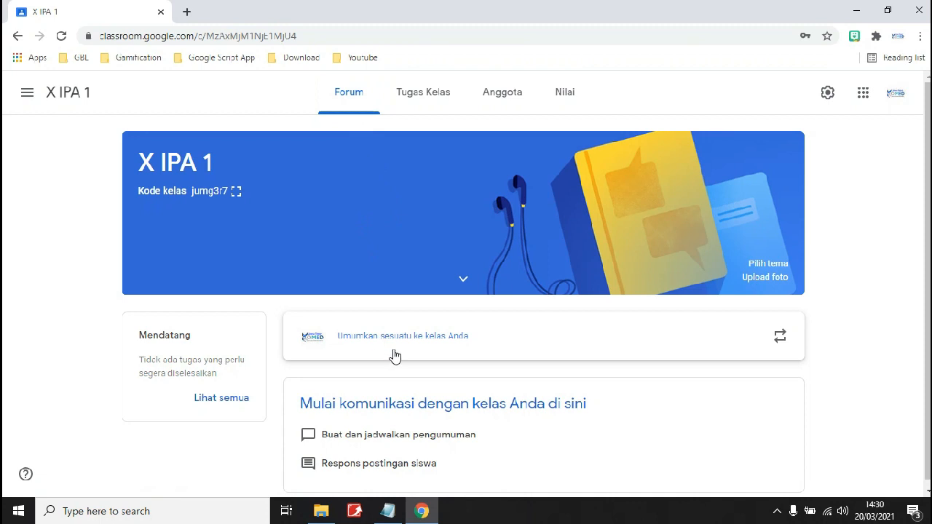
scroll(395, 352, down, 1)
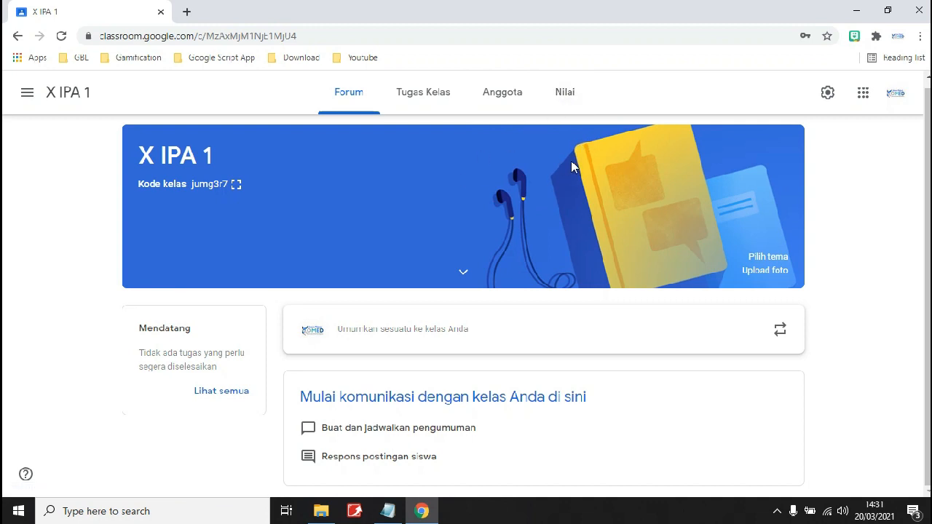
click(827, 92)
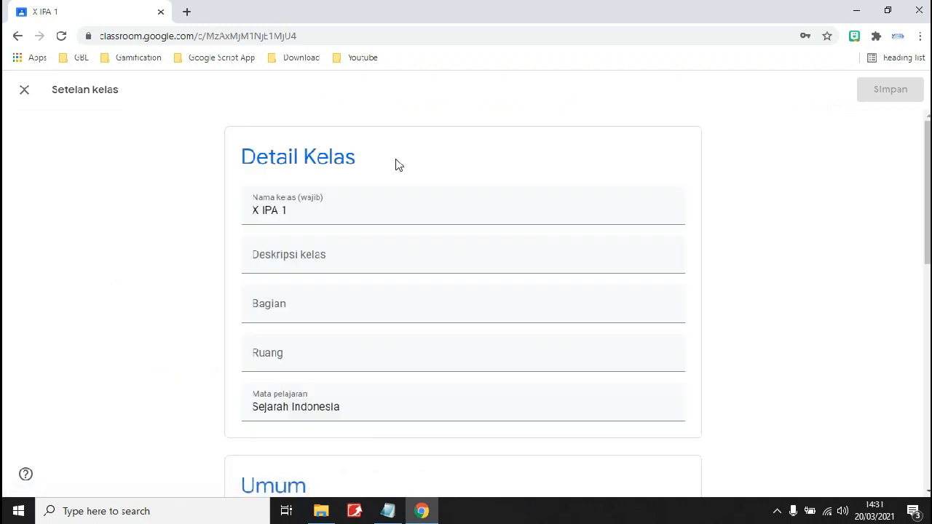
scroll(290, 208, down, 1)
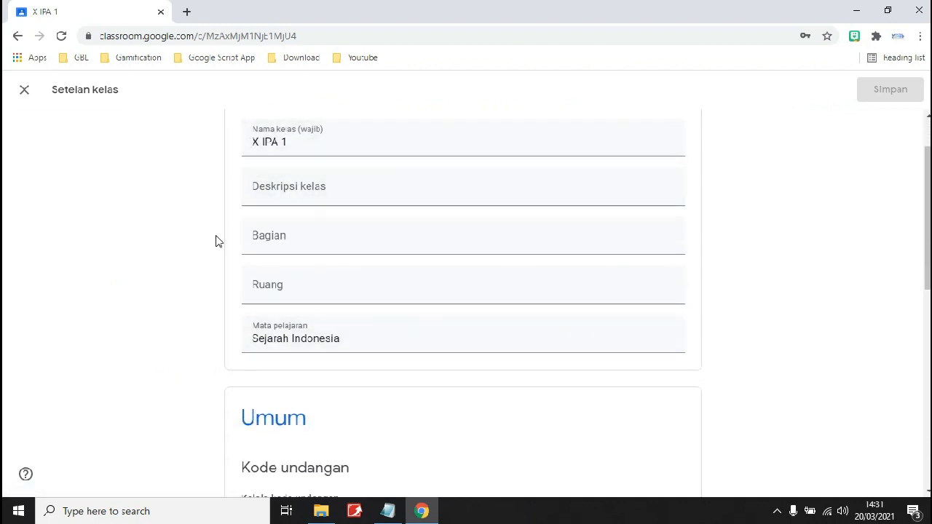
scroll(330, 243, down, 1)
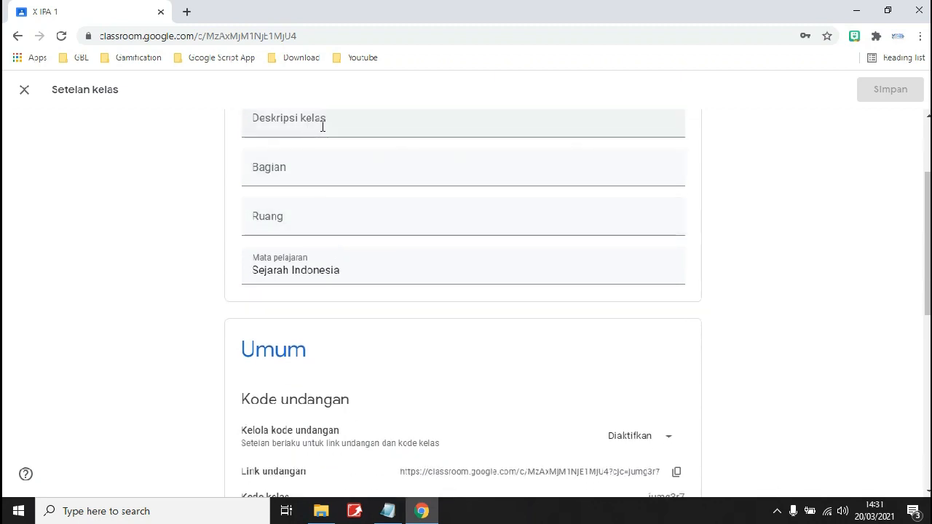
scroll(337, 247, down, 2)
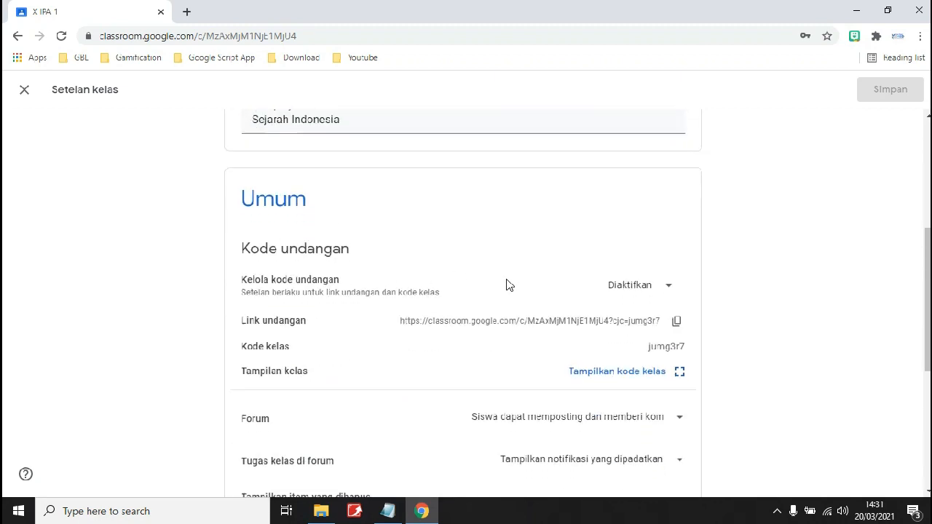
scroll(324, 288, down, 2)
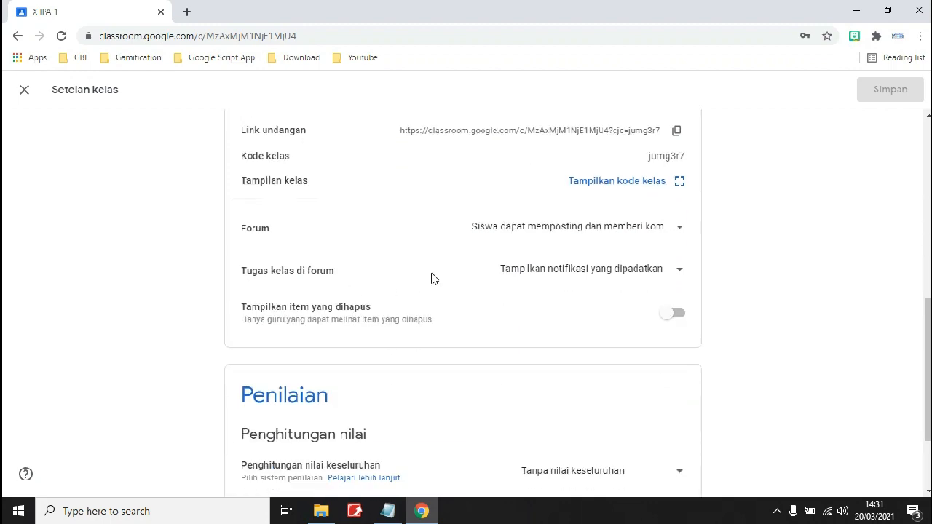
scroll(433, 277, down, 2)
scroll(434, 277, up, 3)
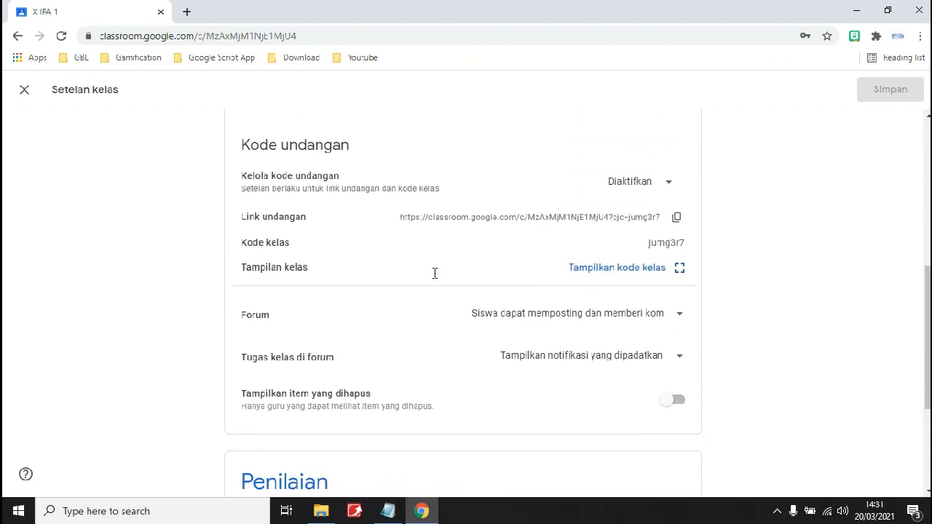
scroll(434, 273, up, 5)
click(25, 90)
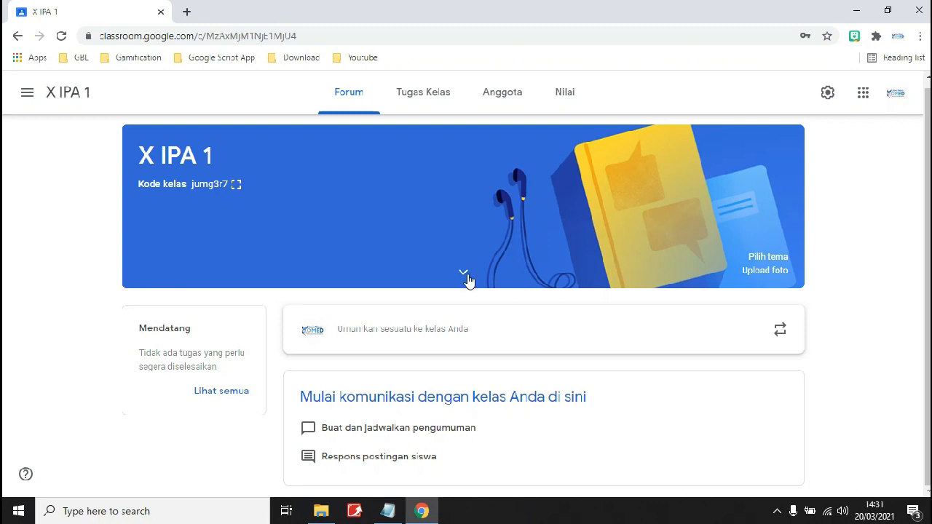
Switch X IPA 1 to its empty Tugas Kelas page.
click(419, 104)
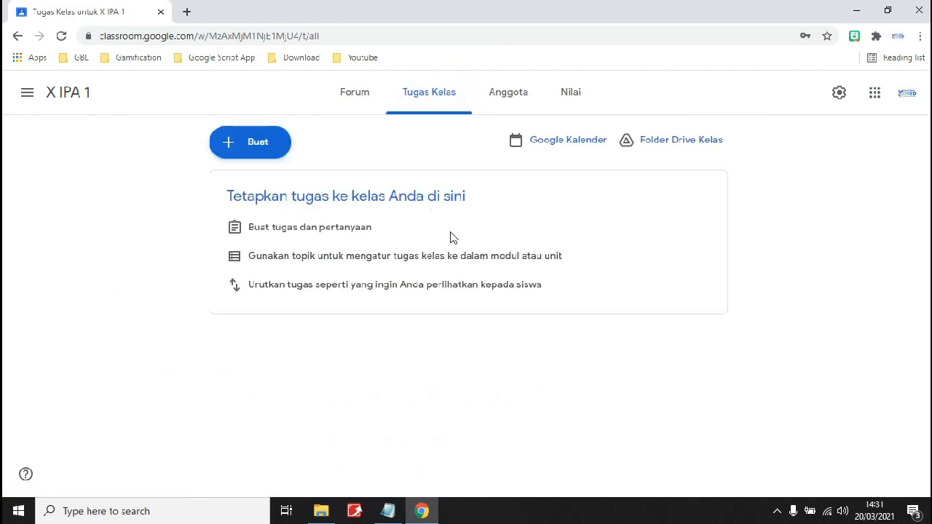
click(260, 145)
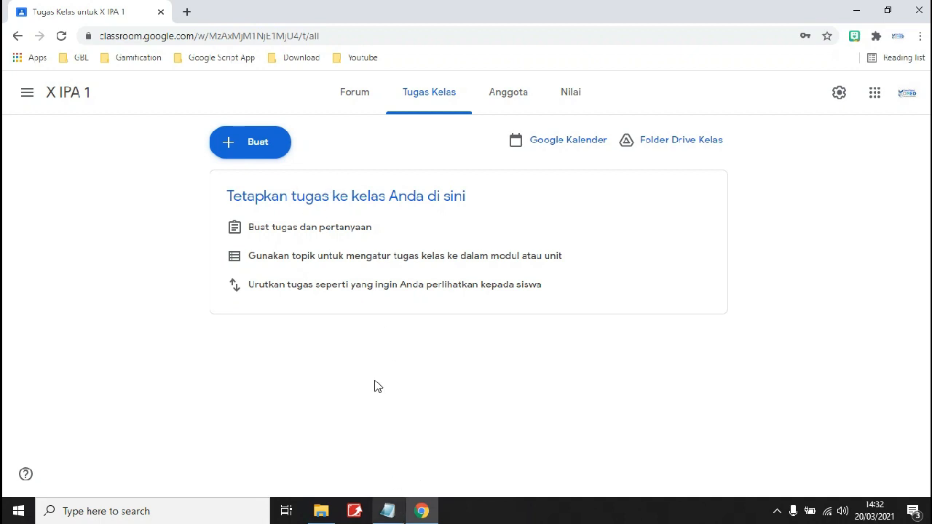
Add topic 'BAB 1 : Menelusuri Peradaban Awal di Kepulauan Indonesia' copied from the Notepad outline.
click(284, 149)
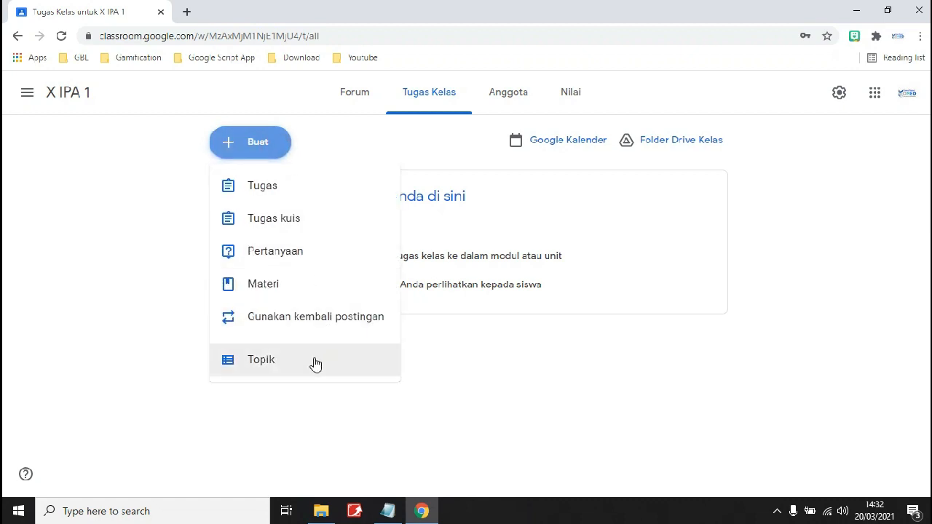
click(311, 361)
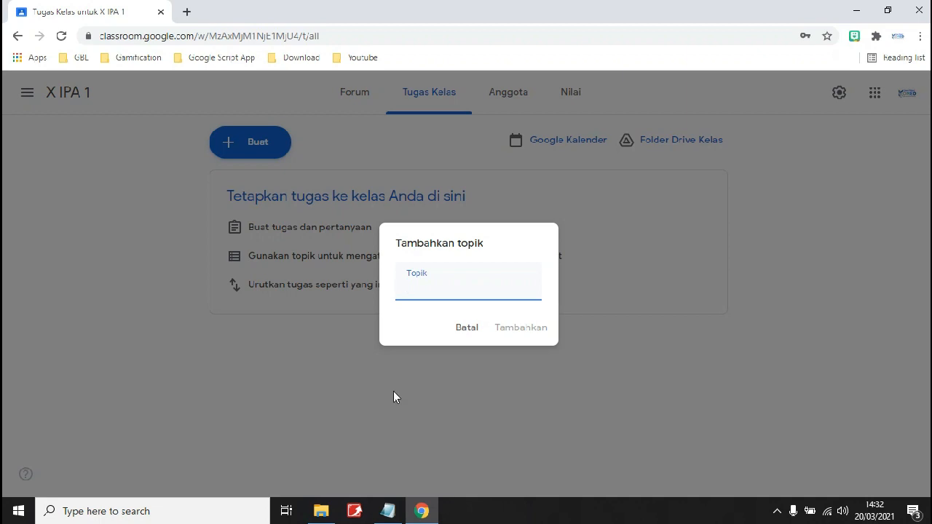
click(388, 511)
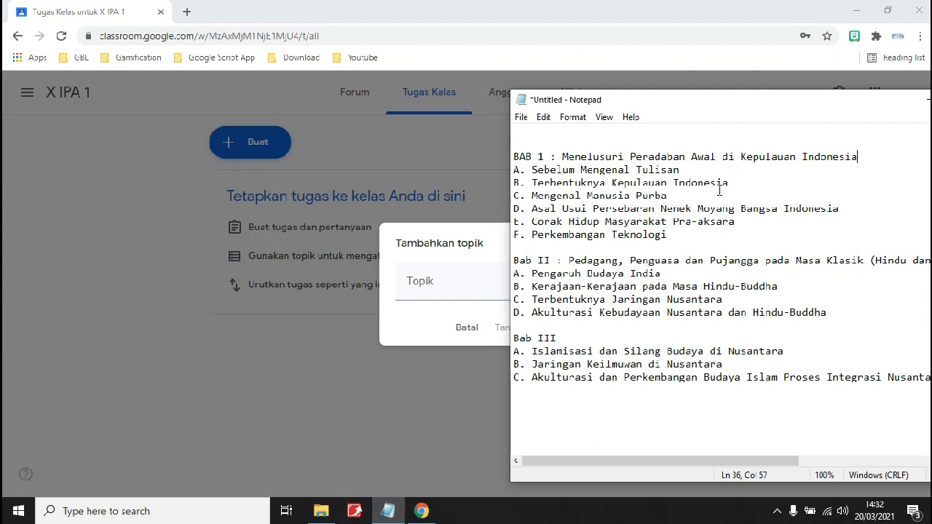
drag(859, 156, 512, 160)
key(ctrl+c)
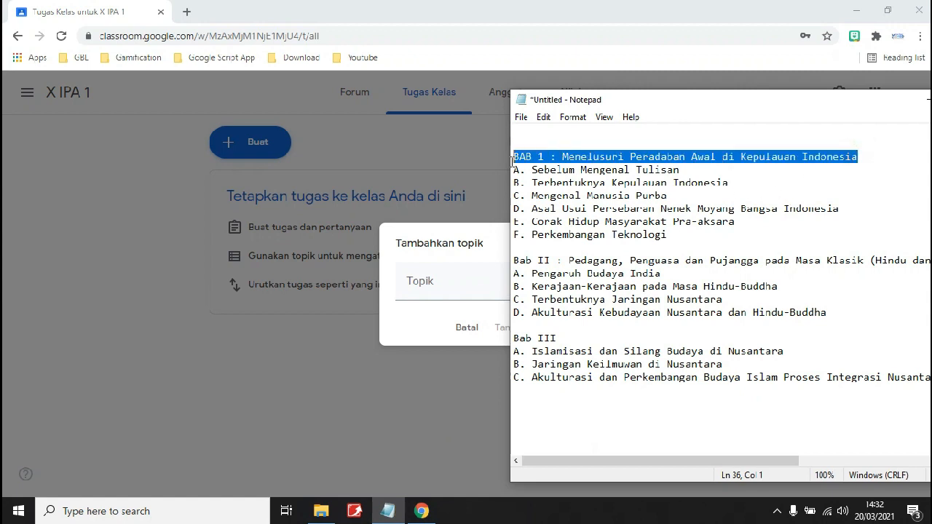
click(441, 294)
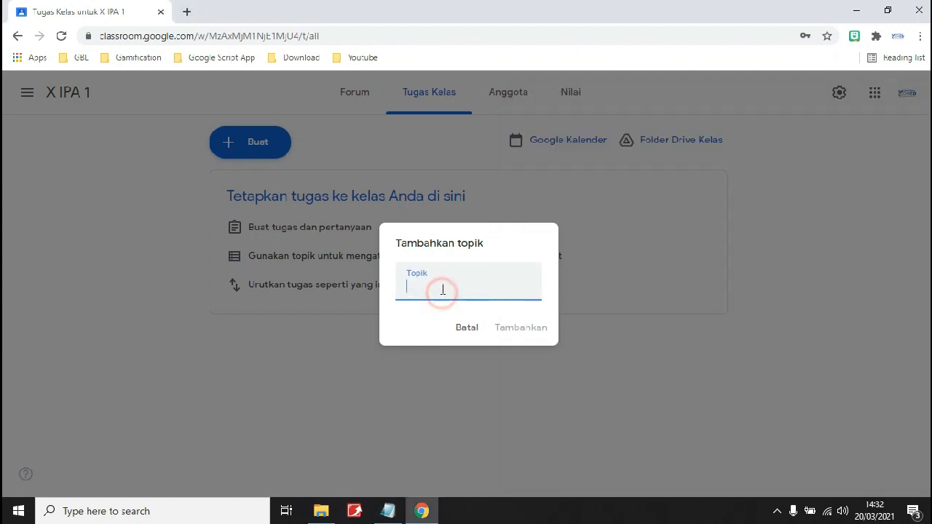
key(ctrl+v)
click(532, 329)
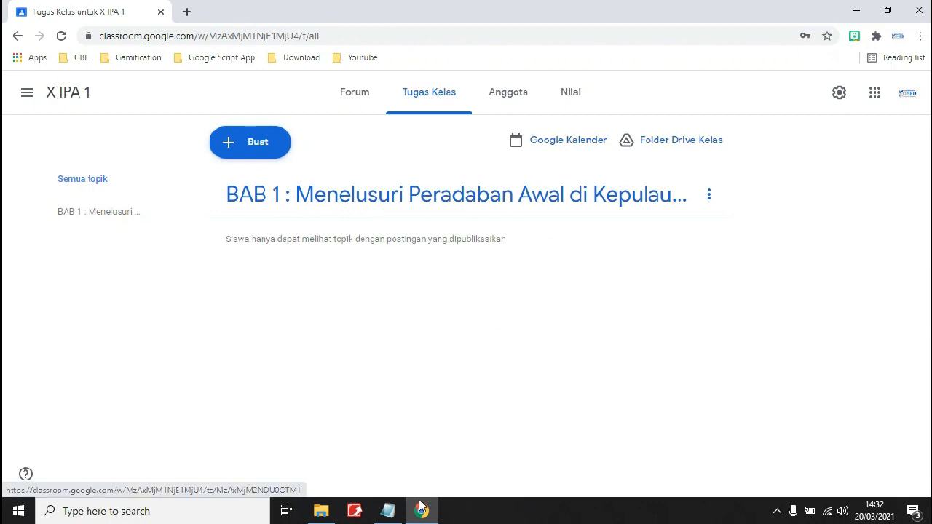
Add topic 'Bab II : Pedagang, Penguasa dan Pujangga pada Masa Klasik' from Notepad.
click(387, 511)
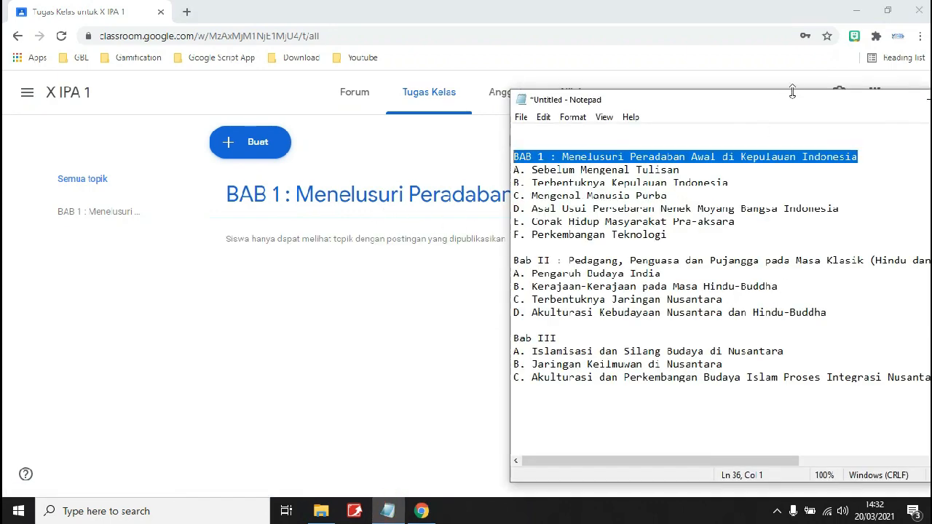
drag(794, 103, 717, 98)
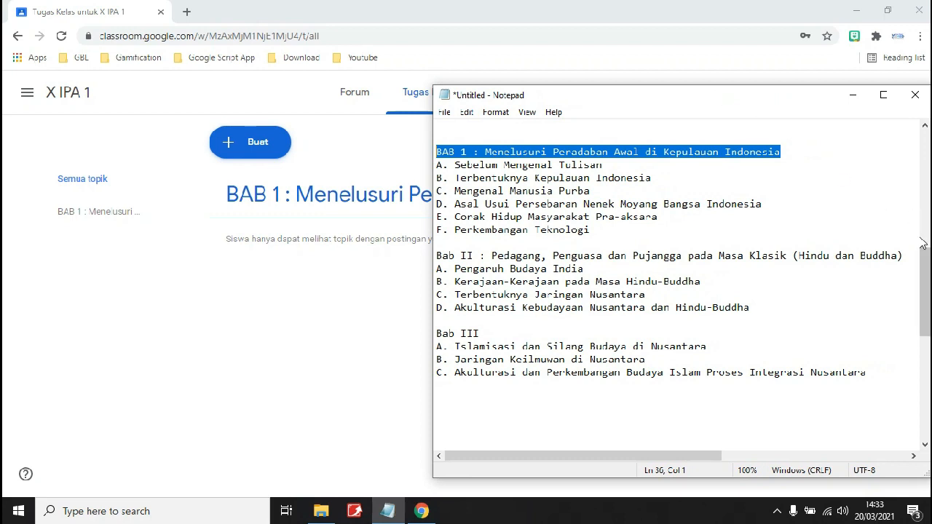
drag(903, 256, 478, 246)
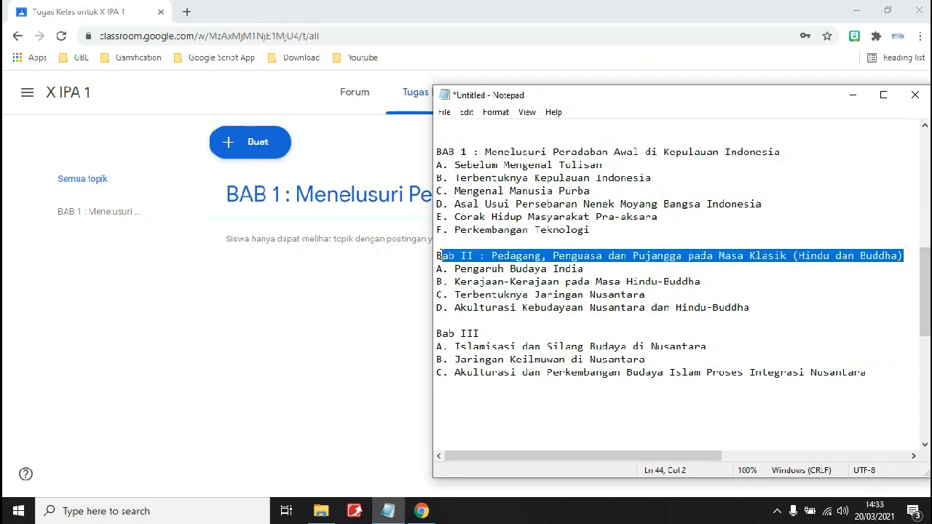
click(242, 142)
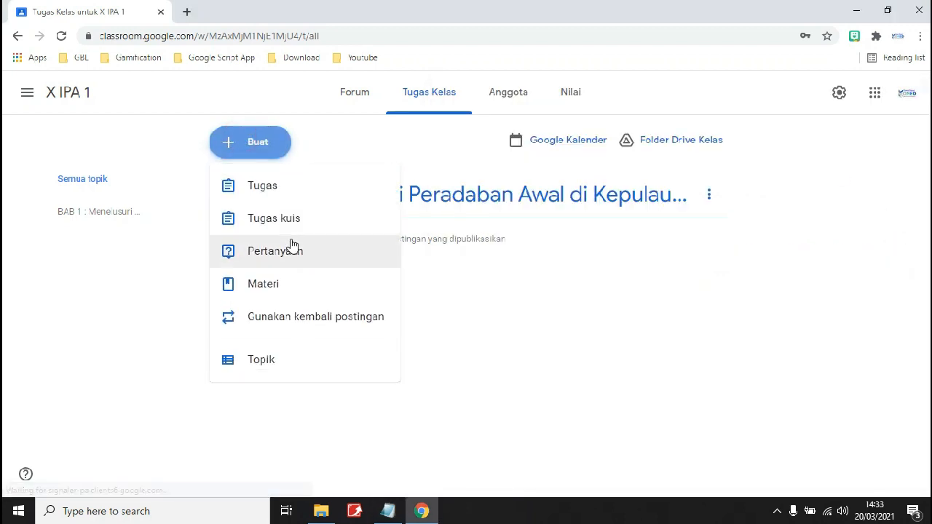
click(293, 361)
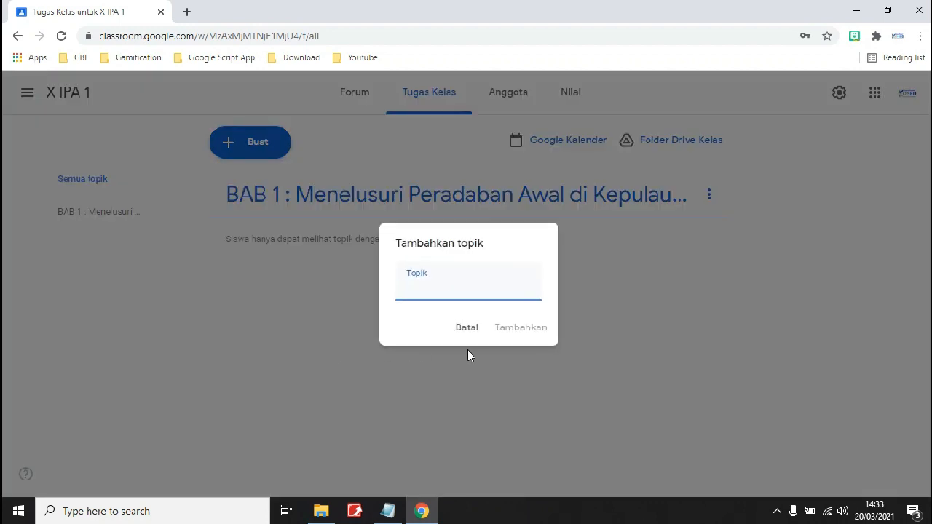
click(466, 293)
text(Bab II : Pedagang, Penguasa, dan Pujangga pada Masa Klasik (Hindu dan Buddha))
click(522, 327)
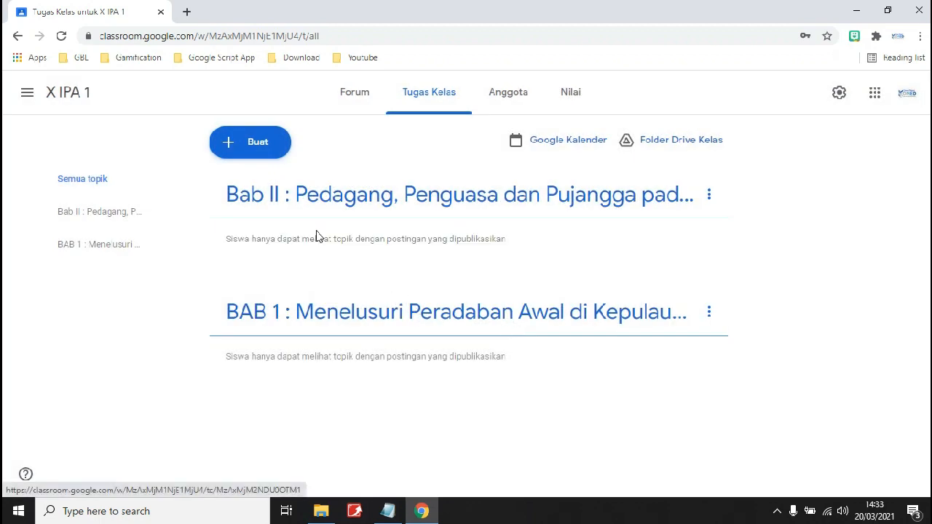
Rename the Bab II topic so it reads 'Bab 2'.
click(715, 200)
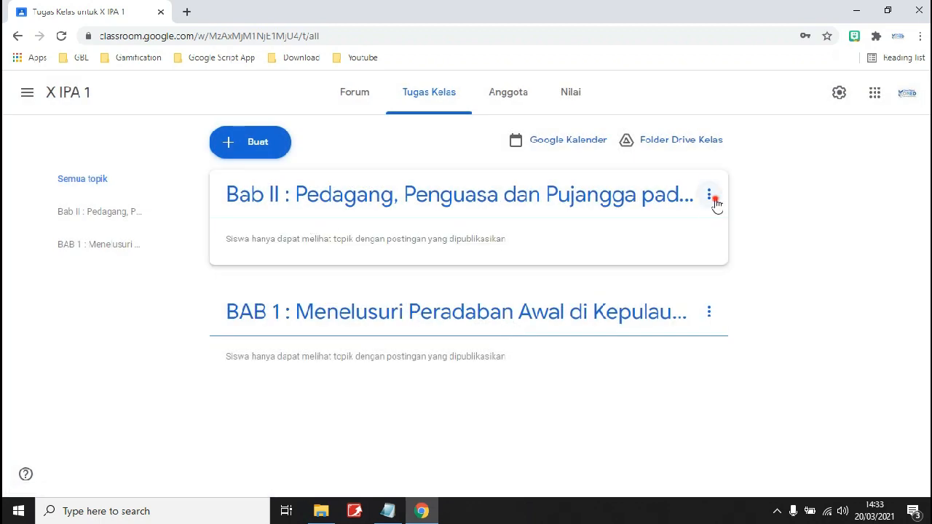
click(655, 224)
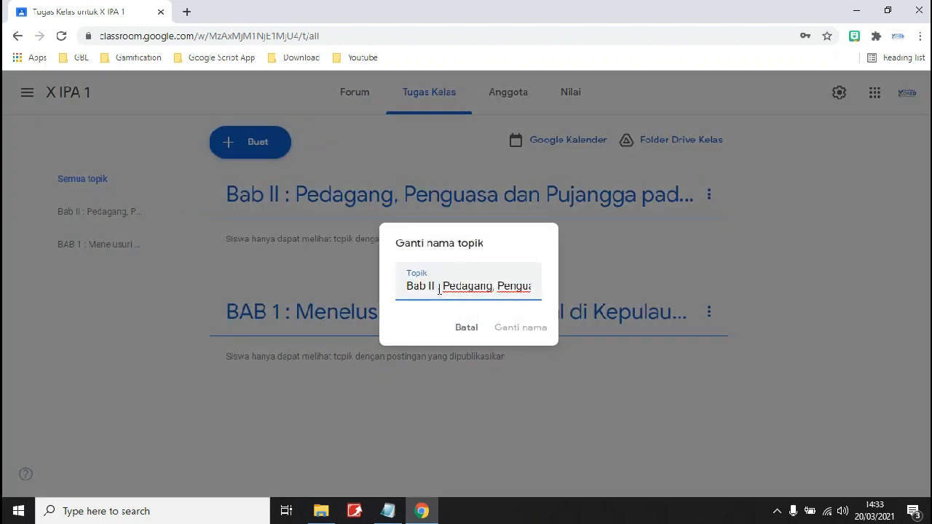
double_click(432, 286)
text(2)
click(542, 330)
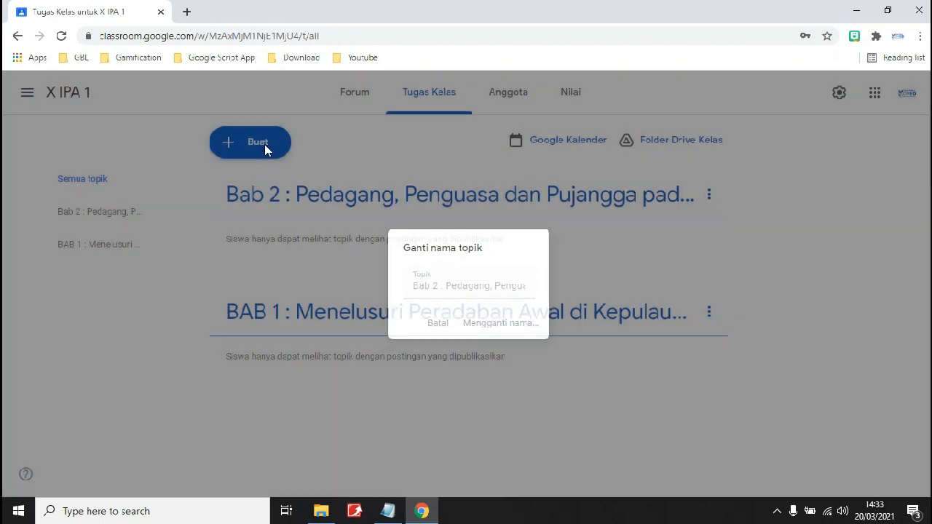
Start a new topic and complete the Notepad line as 'Bab III : Islamisasi dan Silang Budaya di Nusantara'.
click(264, 144)
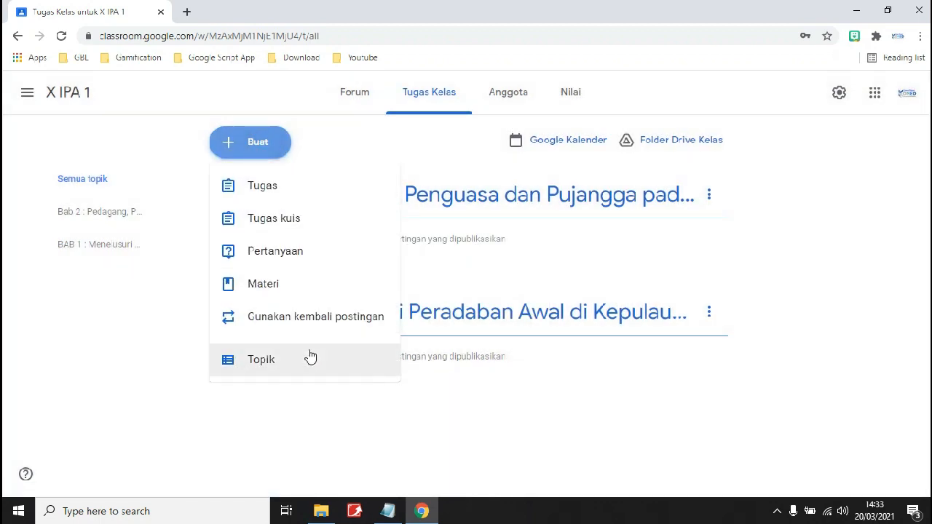
click(309, 357)
key(alt+Tab)
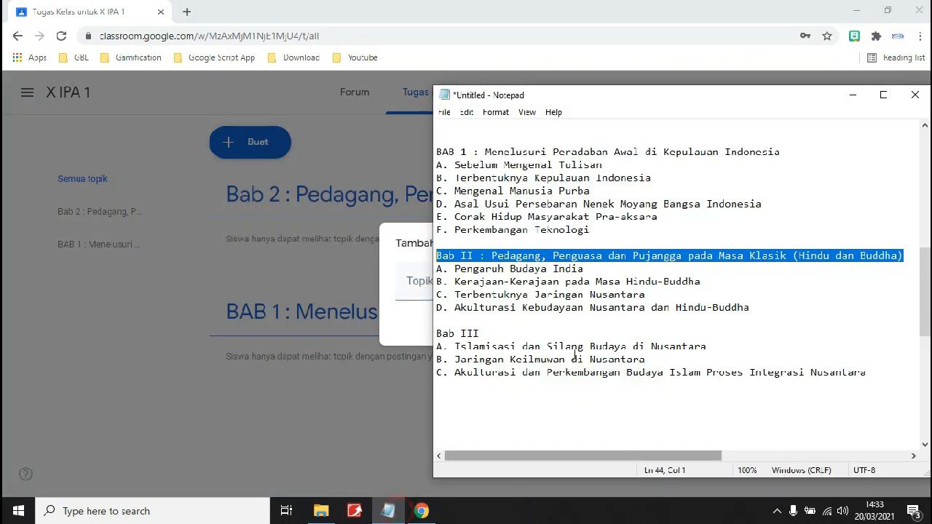
drag(710, 345, 456, 342)
key(ctrl+c)
click(526, 325)
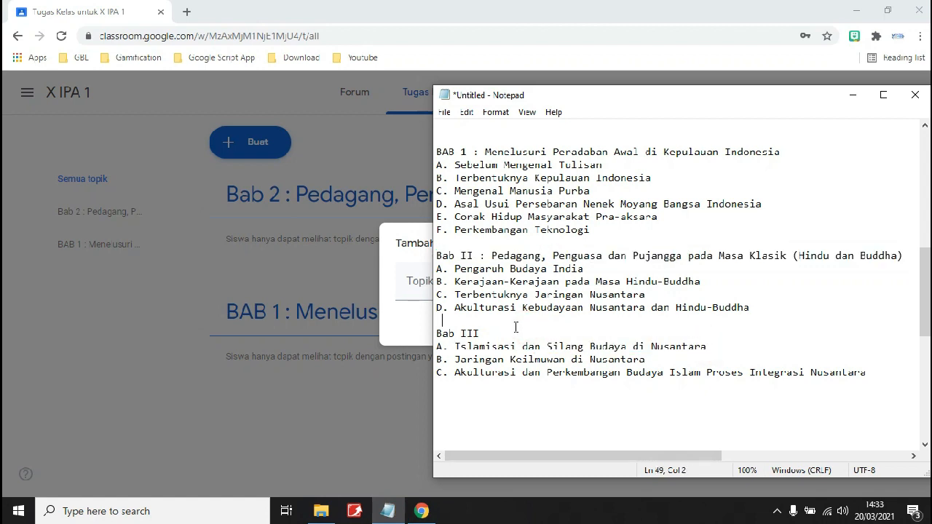
click(505, 328)
key(ctrl+v)
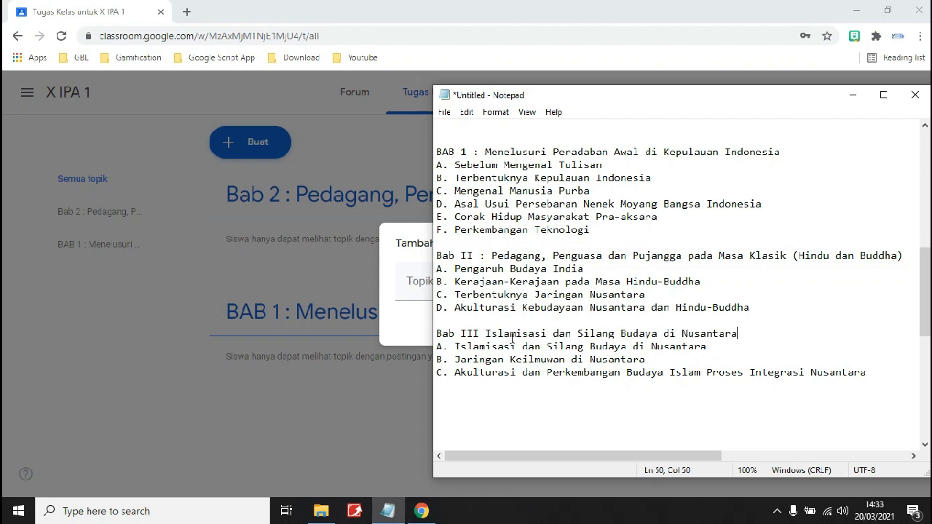
click(485, 333)
text(:)
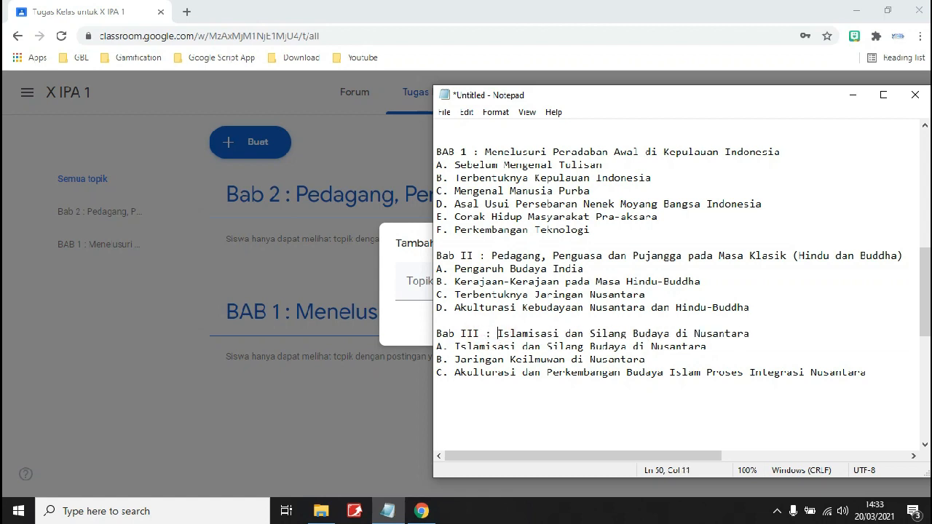
Copy the Bab III line and add it as the new topic.
key(shift+Down)
key(shift+Left)
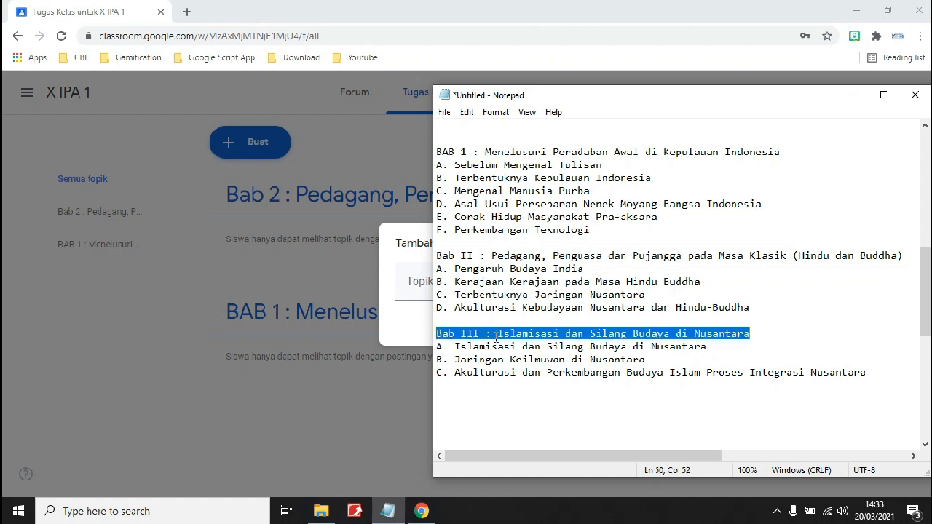
key(ctrl+c)
key(alt+Tab)
key(ctrl+v)
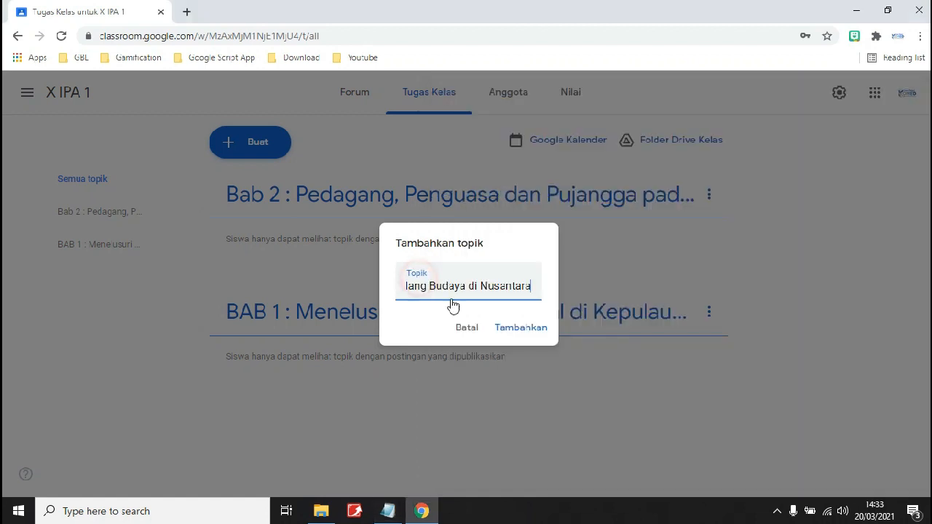
click(520, 329)
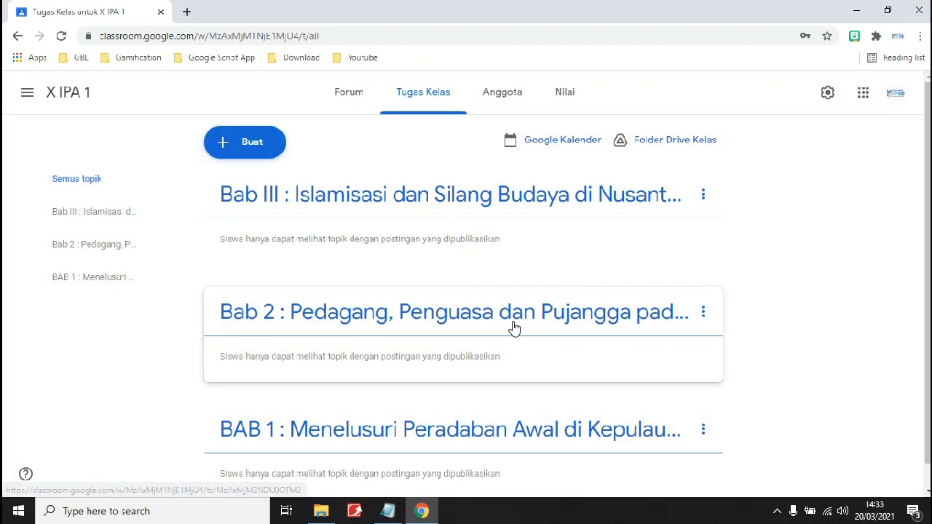
Rename the Bab III topic to 'Bab 3 : Islamisasi dan Silang Budaya di Nusantara'.
click(703, 199)
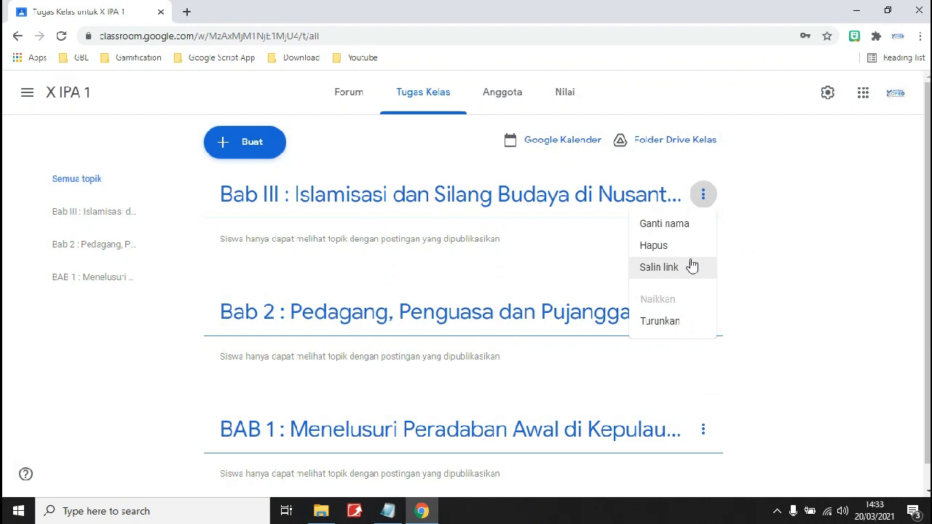
click(682, 231)
click(271, 199)
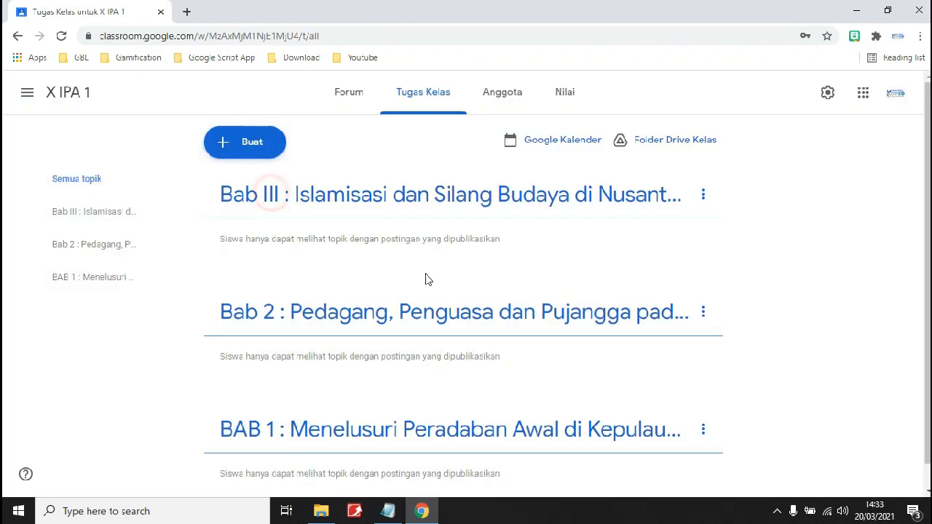
click(703, 194)
click(687, 231)
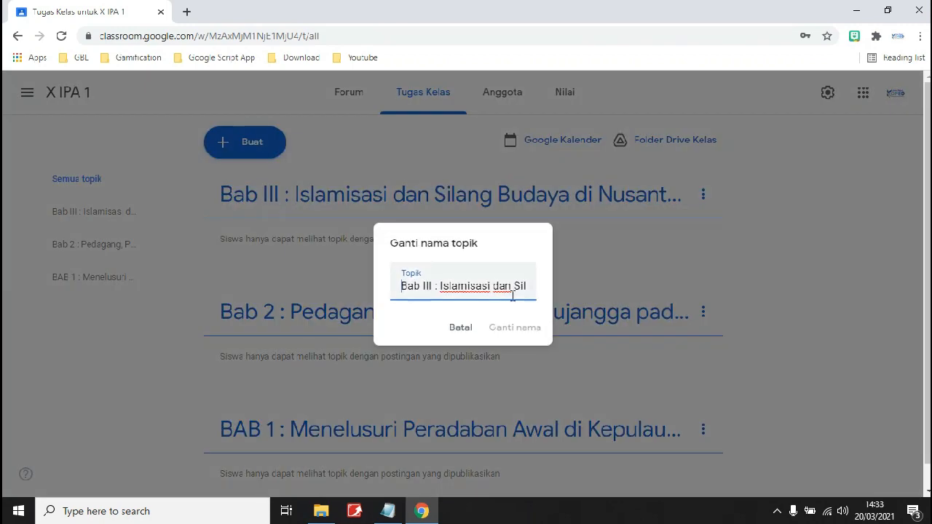
double_click(427, 286)
text(3)
click(540, 325)
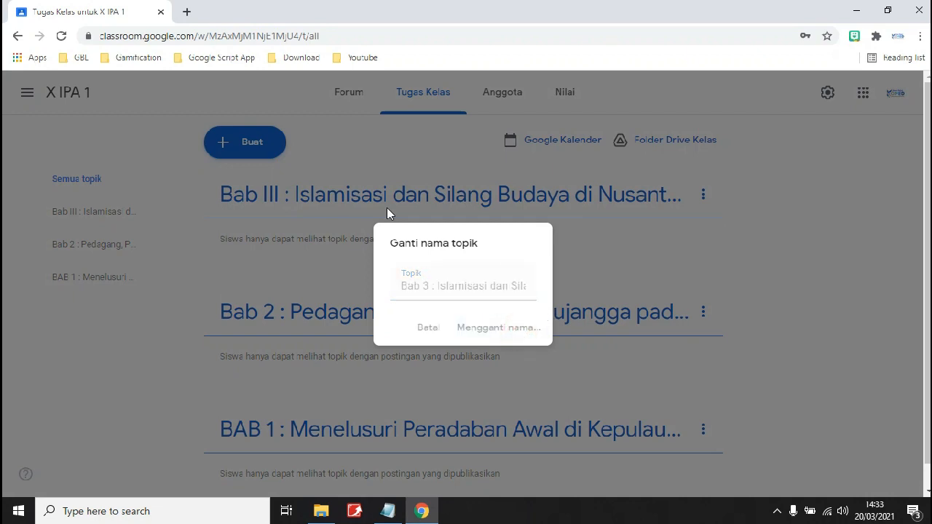
Copy the subchapter title 'A. Sebelum Mengenal Tulisan' from the Notepad outline.
click(387, 511)
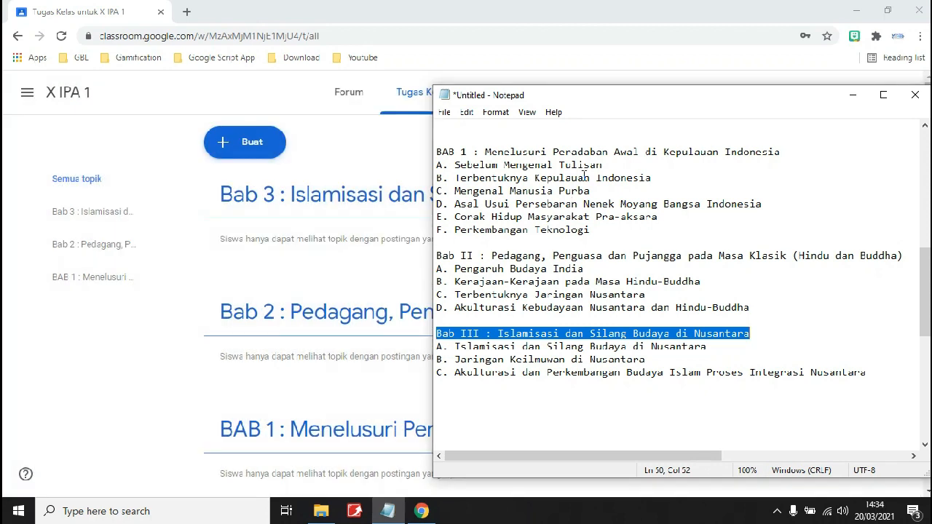
drag(603, 165, 446, 156)
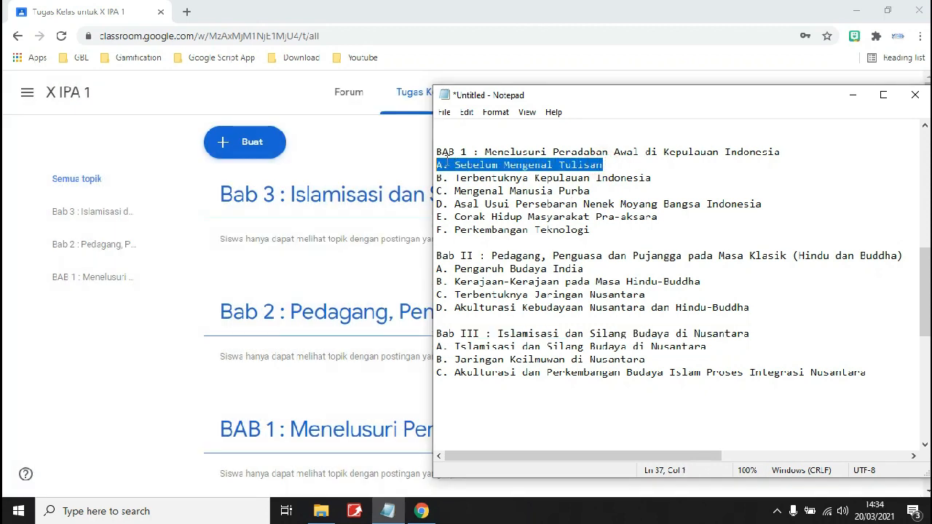
click(181, 314)
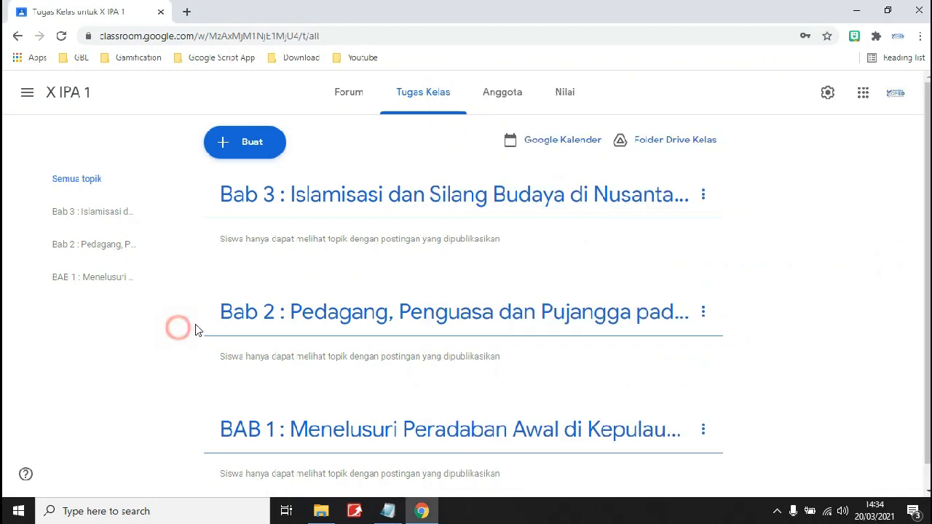
Create a Materi post titled 'A. Sebelum Mengenal Tulisan' and begin a Google Drive attachment.
scroll(218, 325, down, 1)
scroll(240, 196, up, 1)
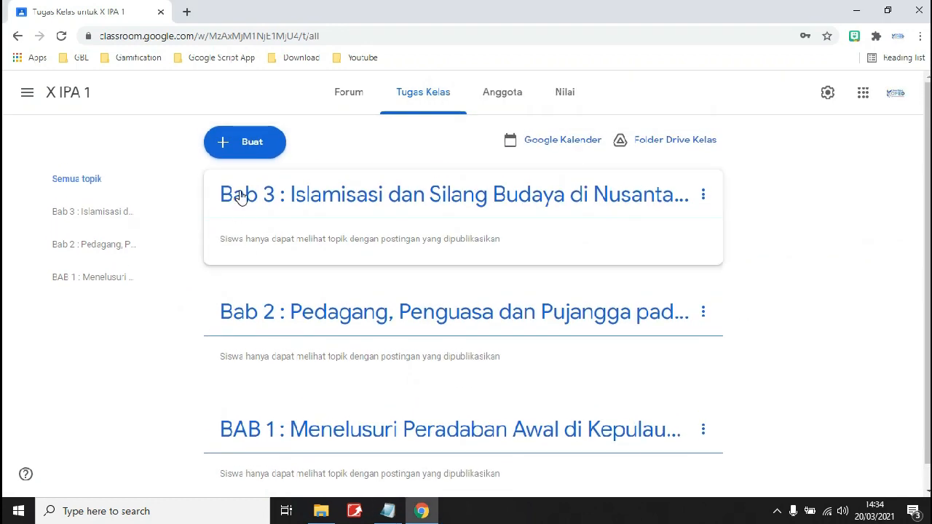
click(255, 152)
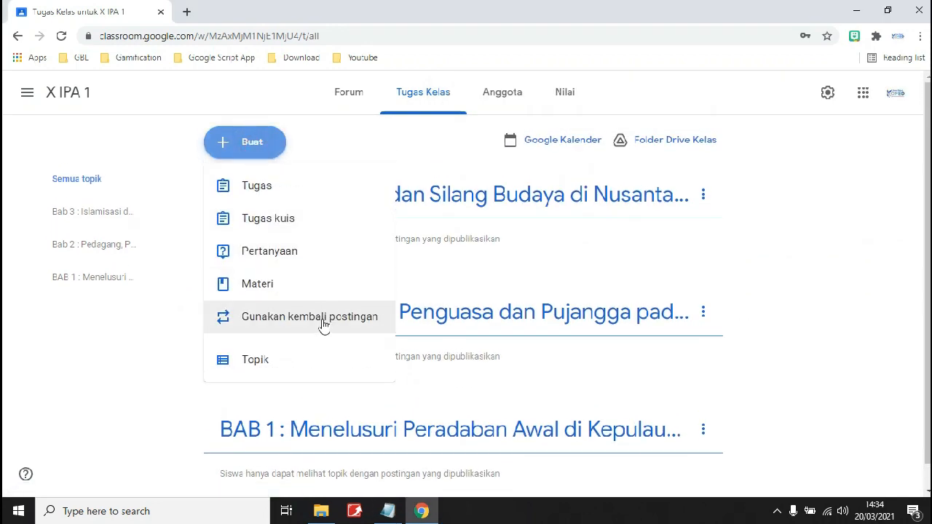
click(298, 293)
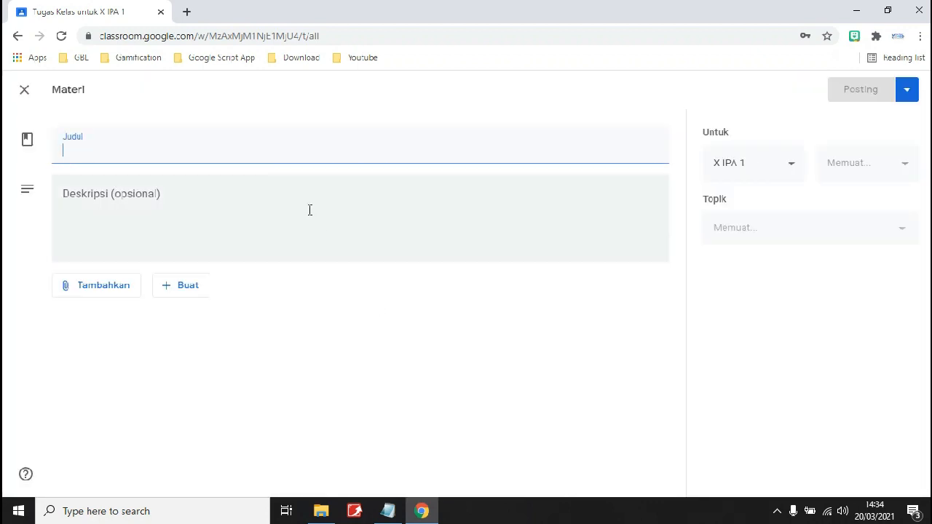
key(ctrl+v)
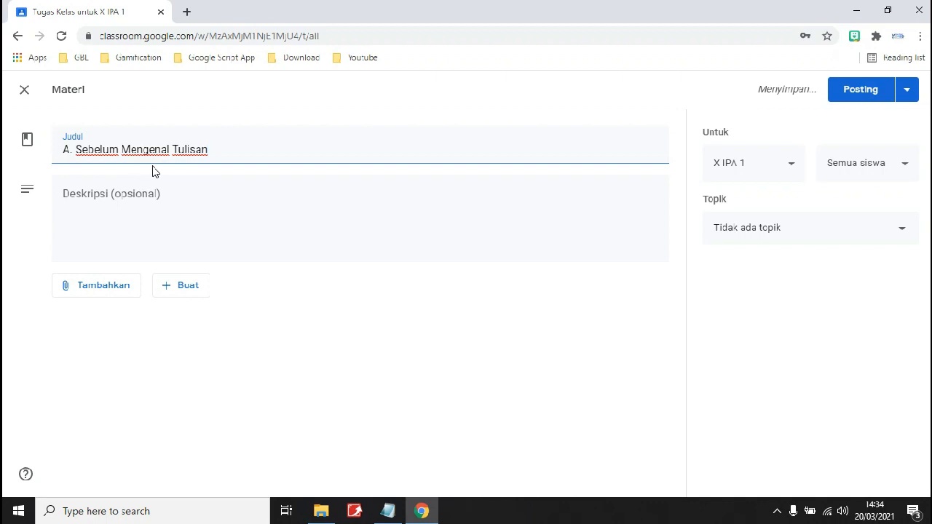
click(122, 286)
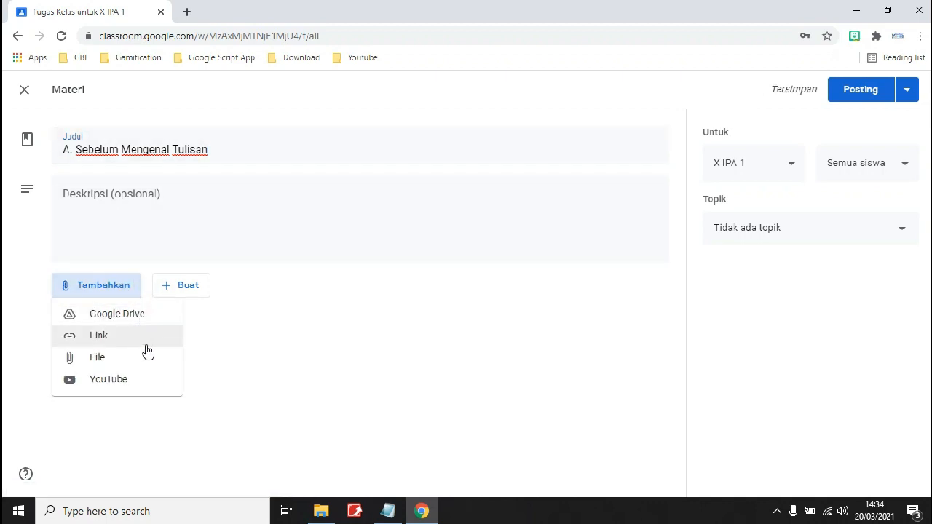
click(121, 319)
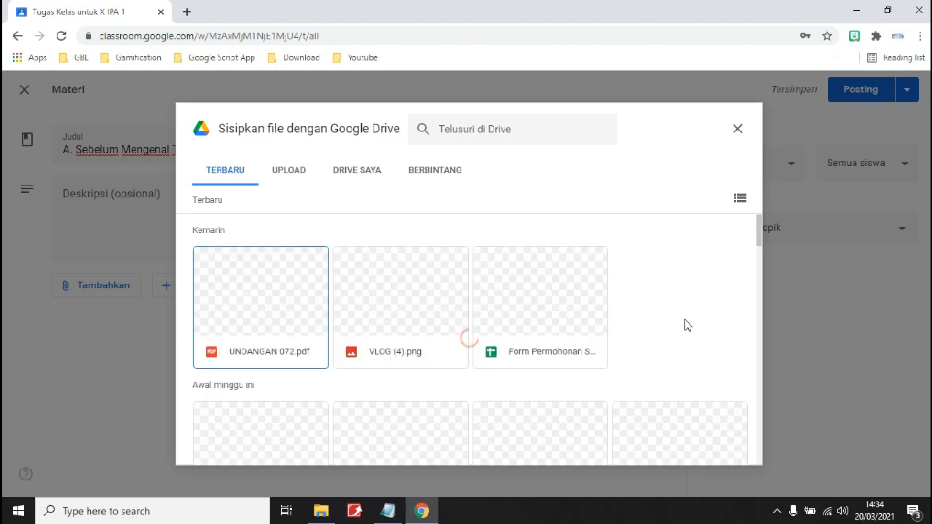
Attach UNDANGAN 072.pdf from recent Drive files to the material.
scroll(618, 316, down, 1)
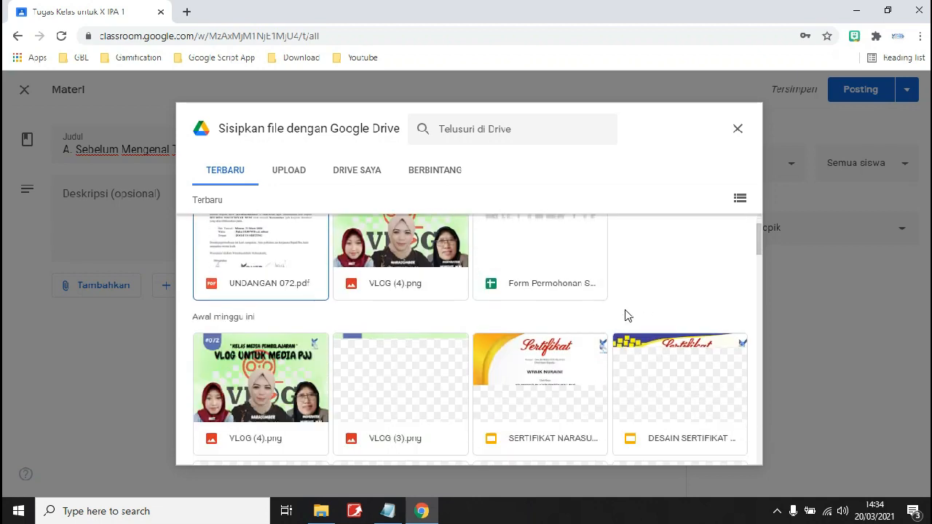
scroll(624, 315, up, 1)
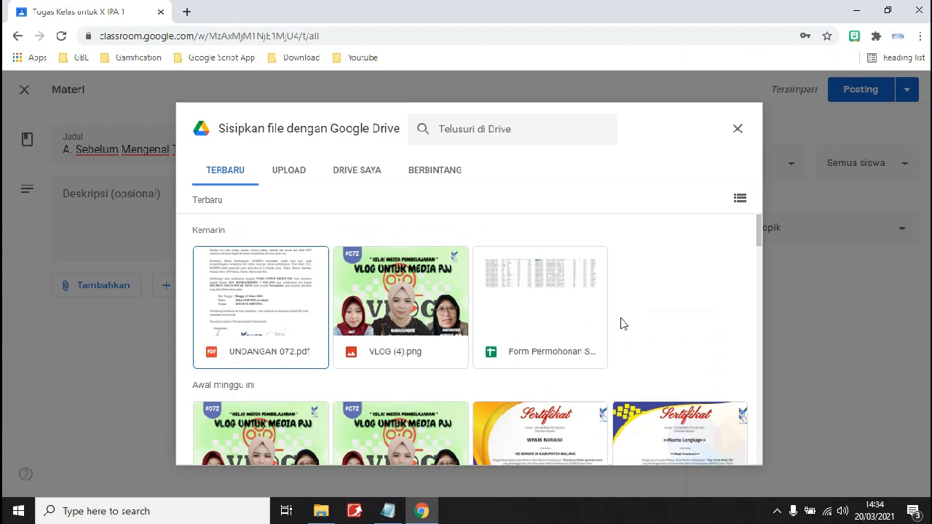
click(266, 297)
click(723, 450)
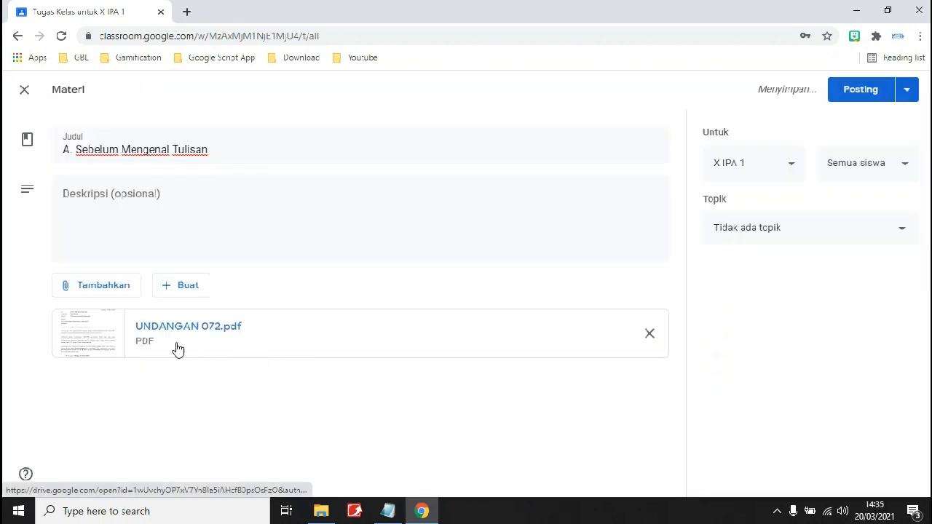
File the material under topic BAB 1 and save it as a draft.
click(876, 233)
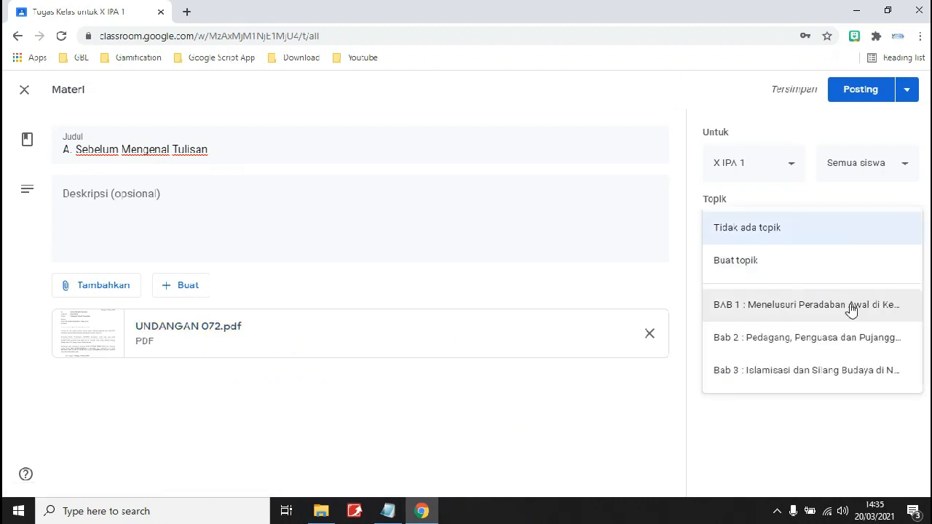
click(822, 312)
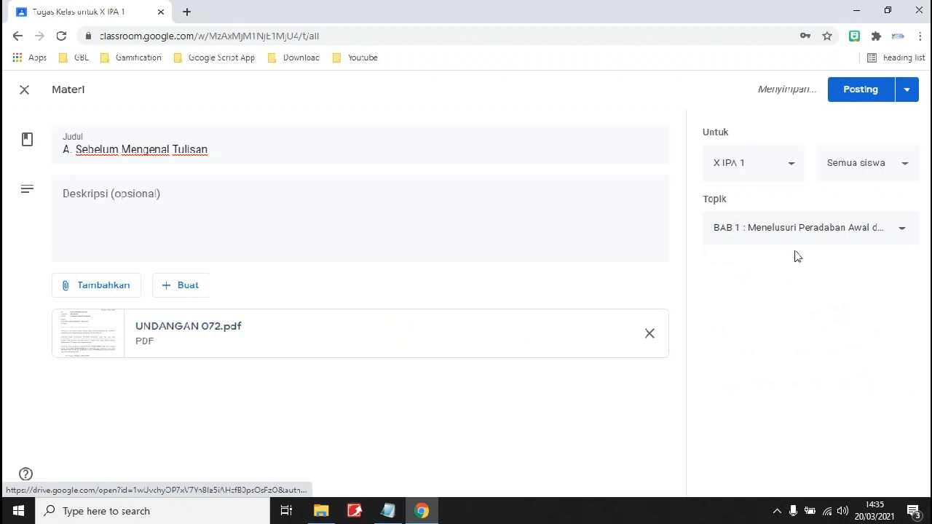
click(908, 93)
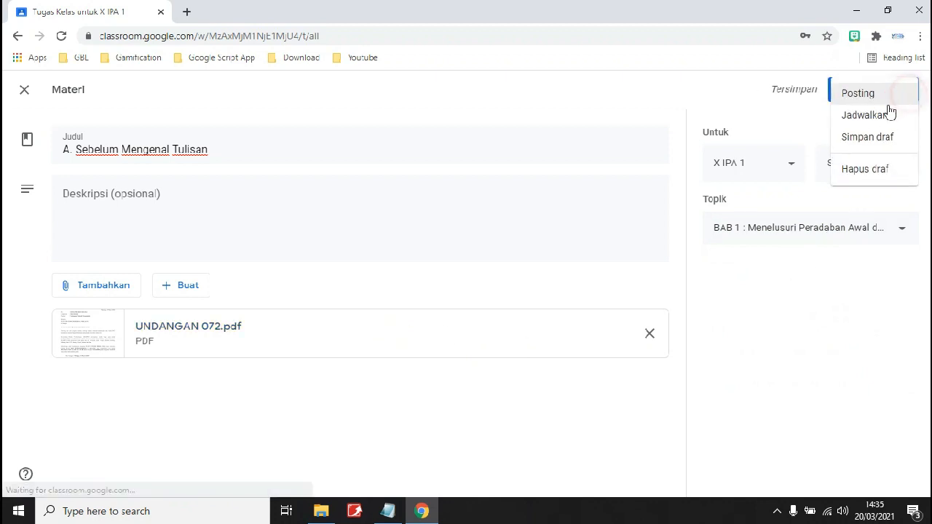
click(871, 142)
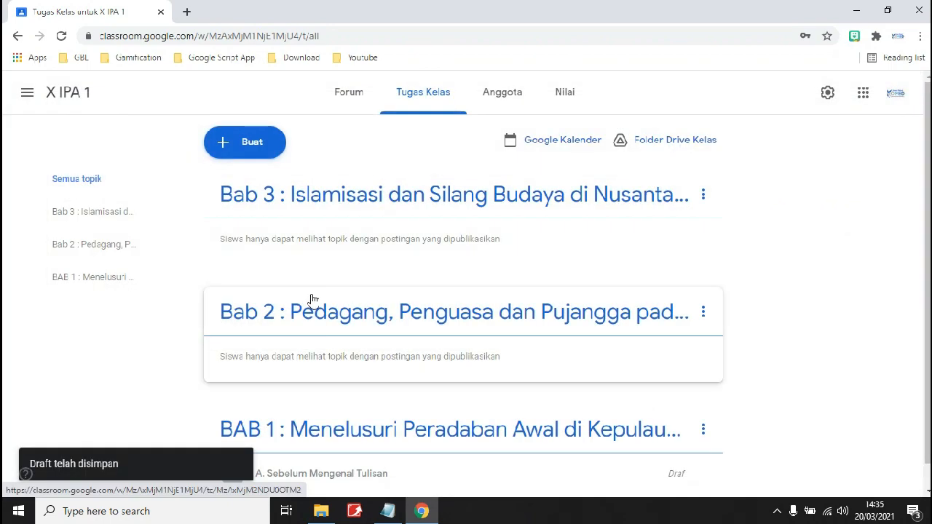
Check the Notepad outline for the next subchapter titles, then return to the Classroom classwork page.
scroll(356, 331, down, 1)
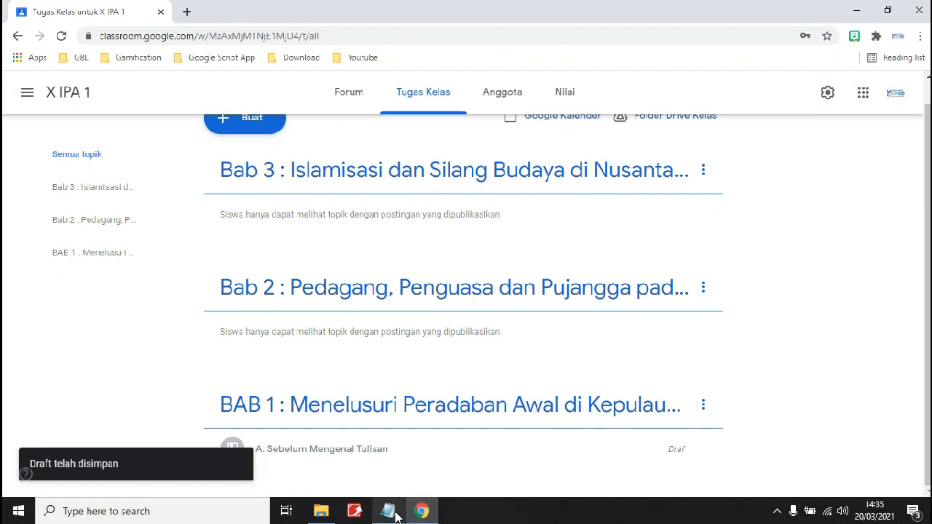
mouse_move(397, 515)
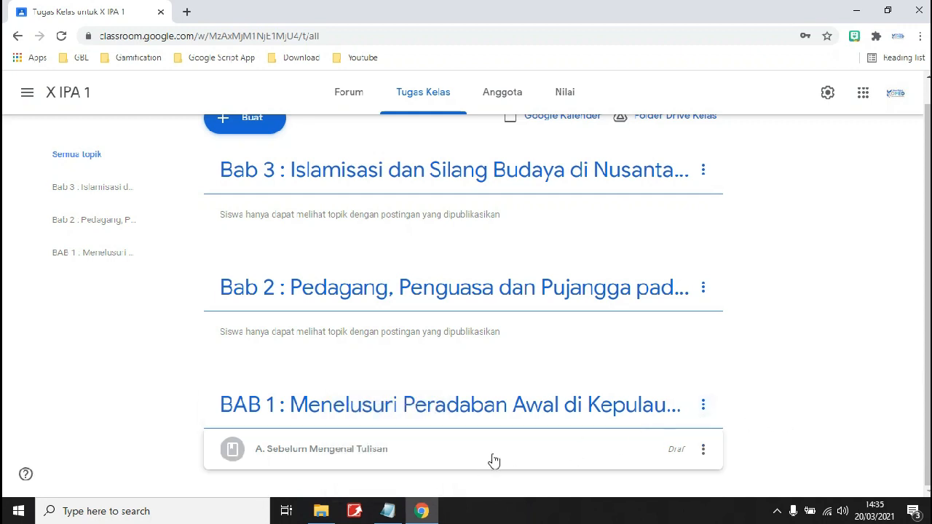
click(388, 511)
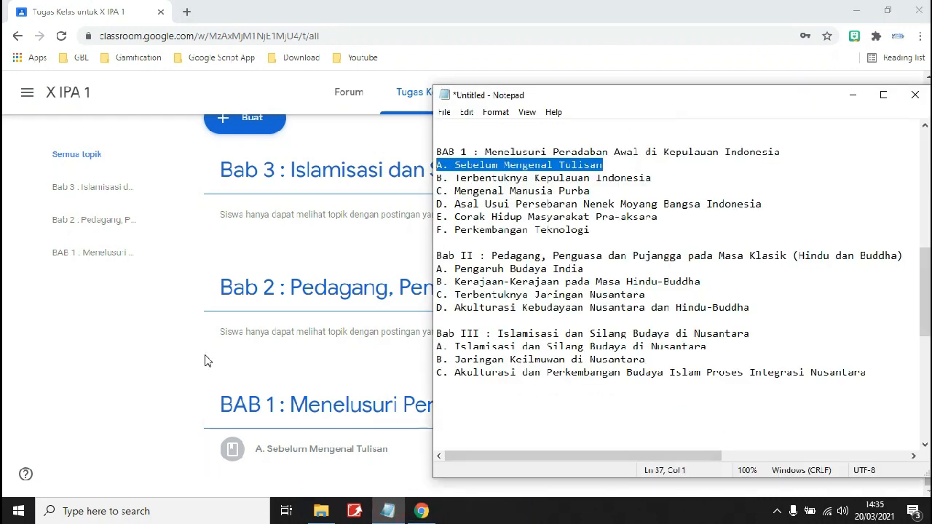
click(168, 359)
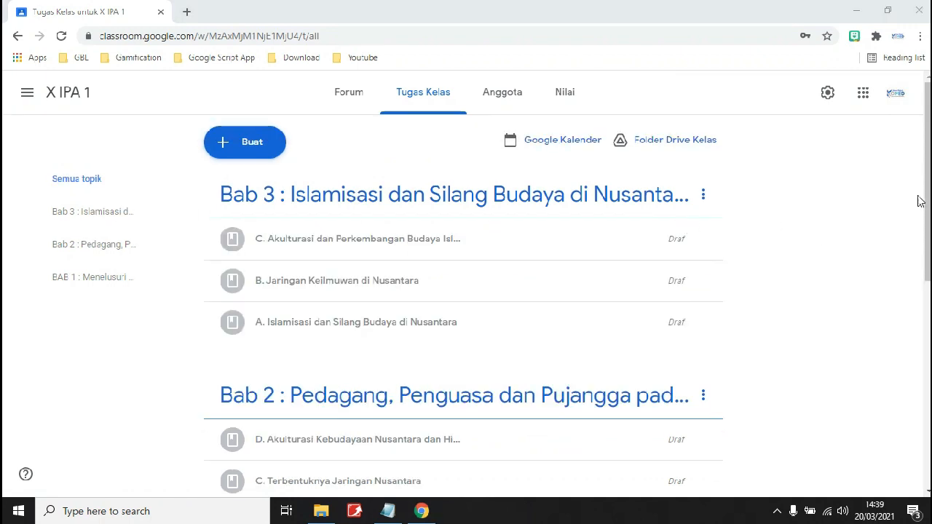
drag(928, 188, 928, 388)
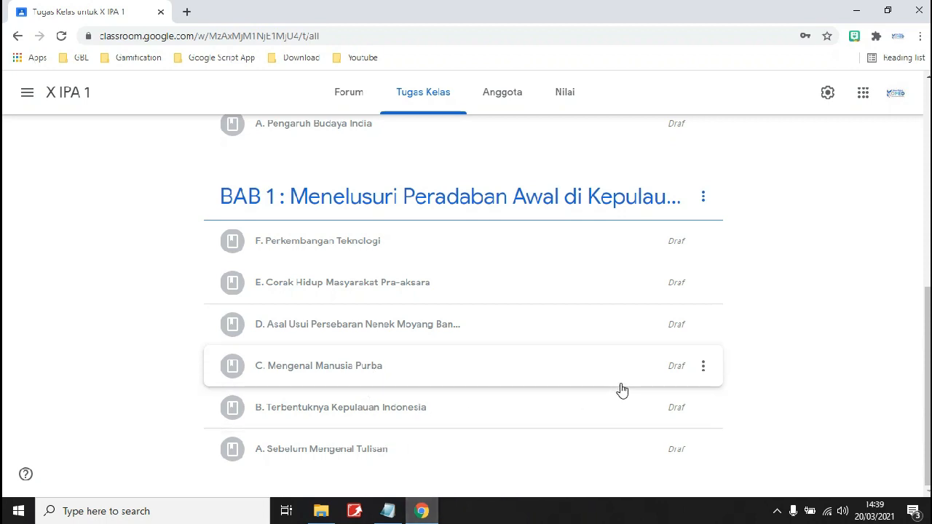
scroll(466, 300, up, 1)
scroll(818, 197, up, 8)
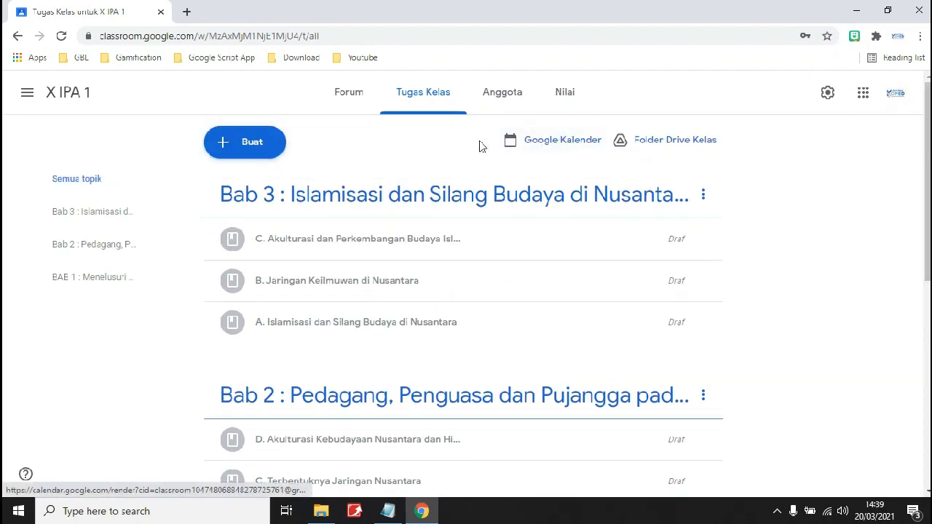
Look over the Anggota members and Nilai grades pages, then return to the X IPA 1 Forum stream.
click(519, 107)
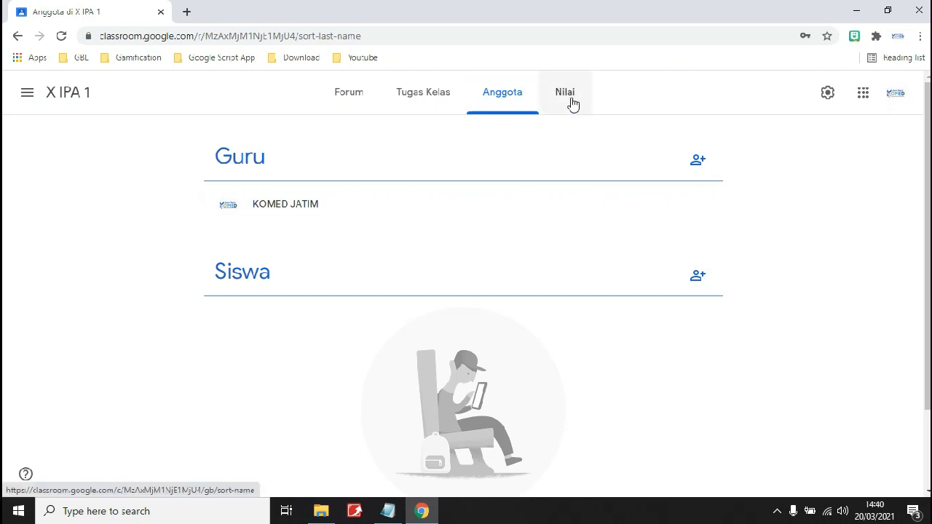
click(573, 104)
click(347, 96)
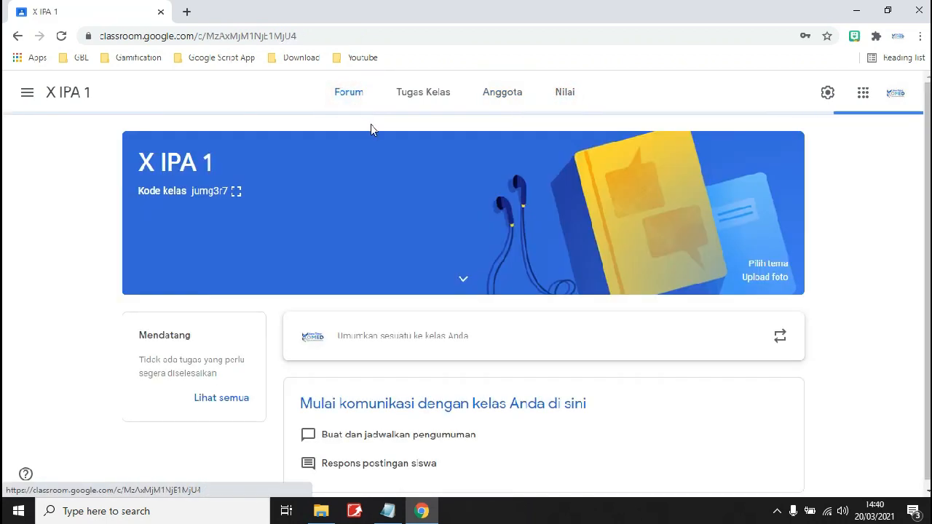
click(368, 94)
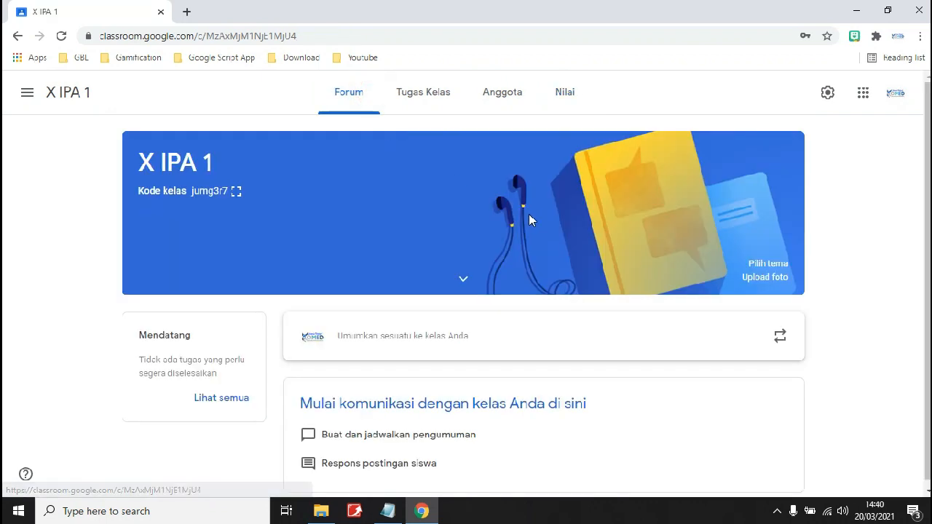
Apply the blue backpack image from the Umum theme gallery as the X IPA 1 banner.
click(779, 265)
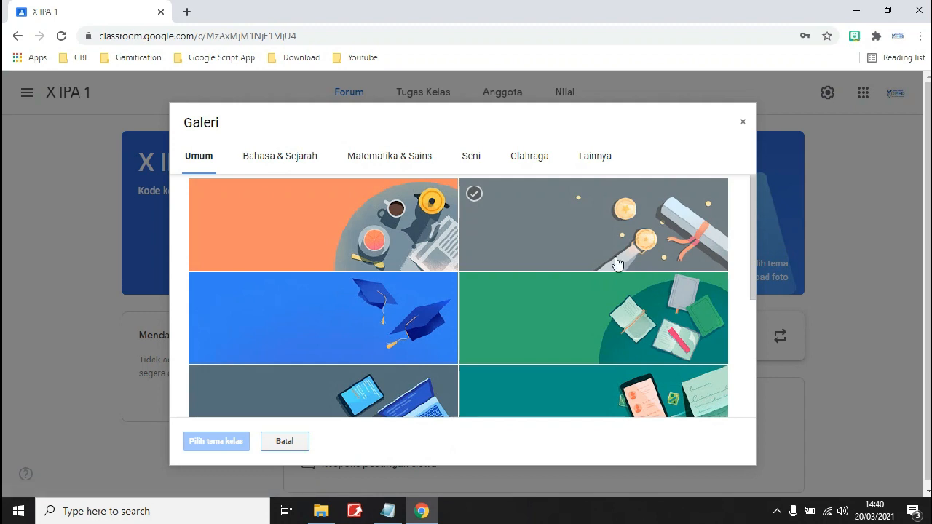
scroll(531, 268, down, 1)
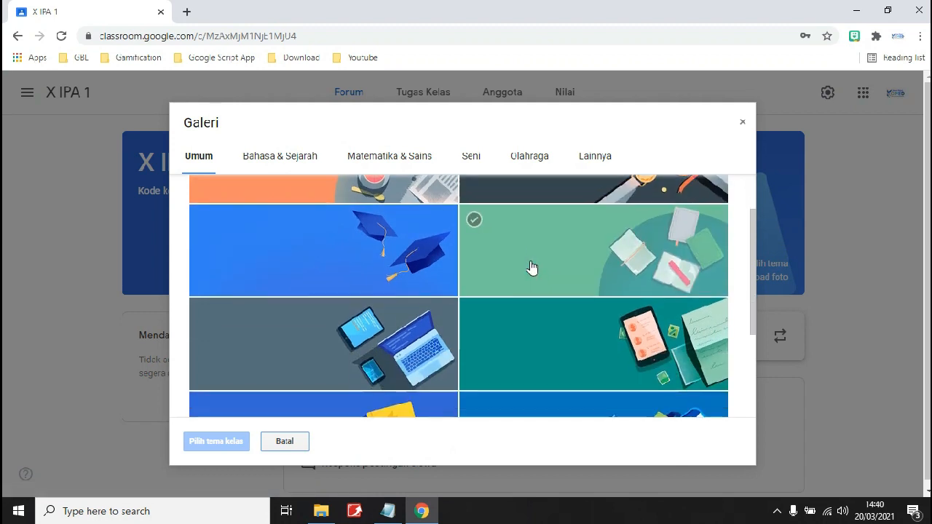
scroll(457, 297, down, 2)
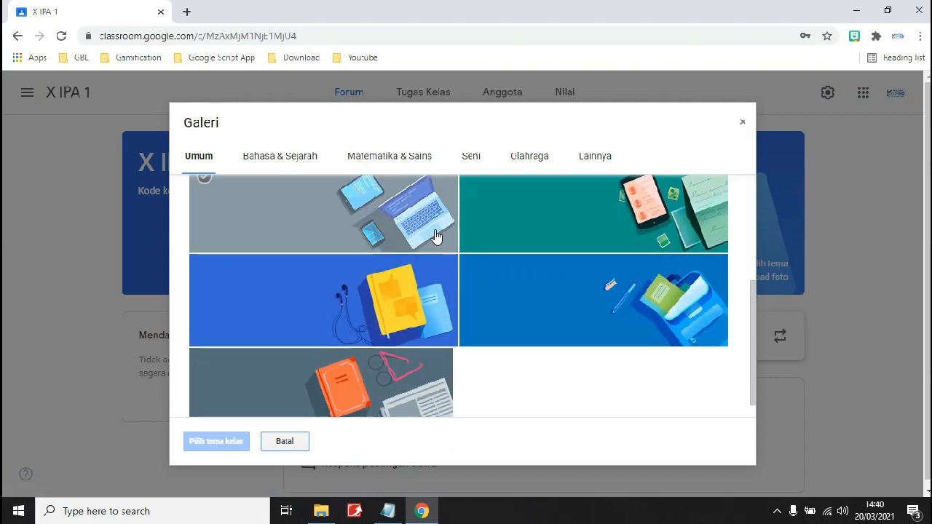
click(470, 335)
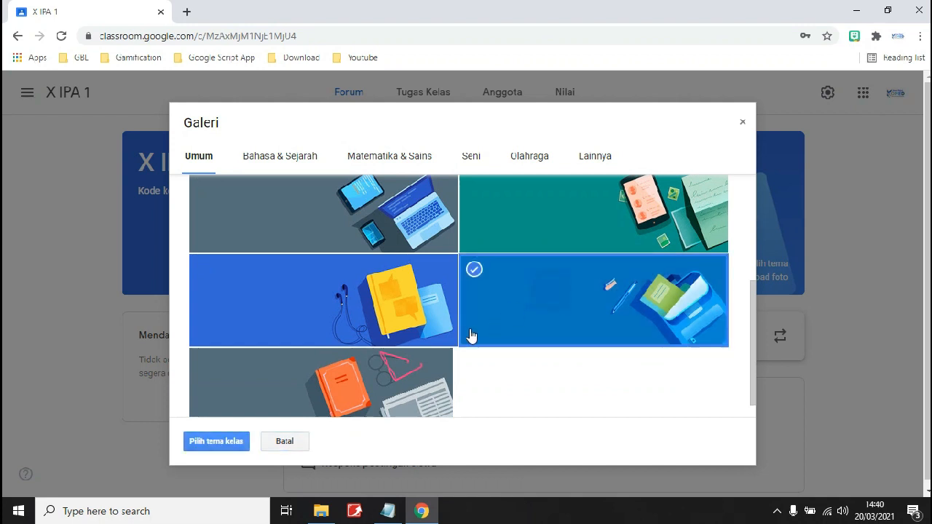
click(223, 442)
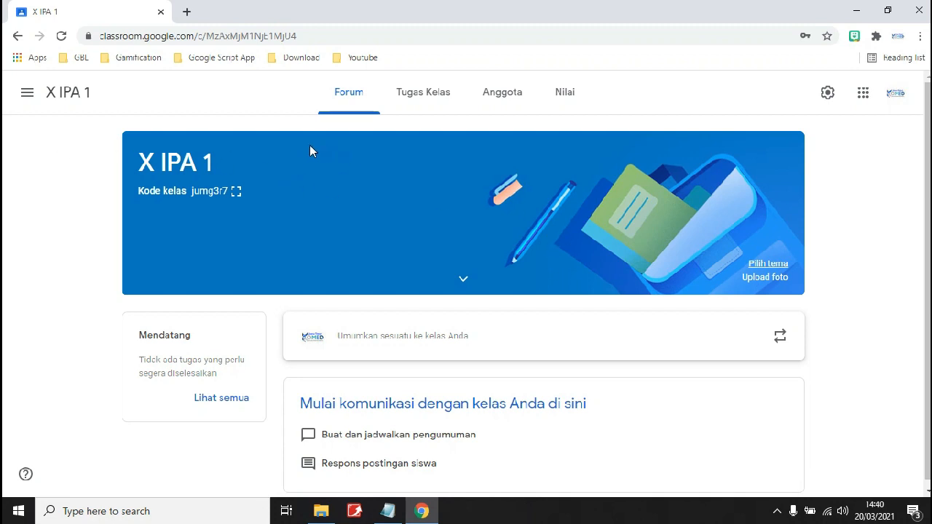
Go to the Kelas overview listing all four classes.
click(30, 93)
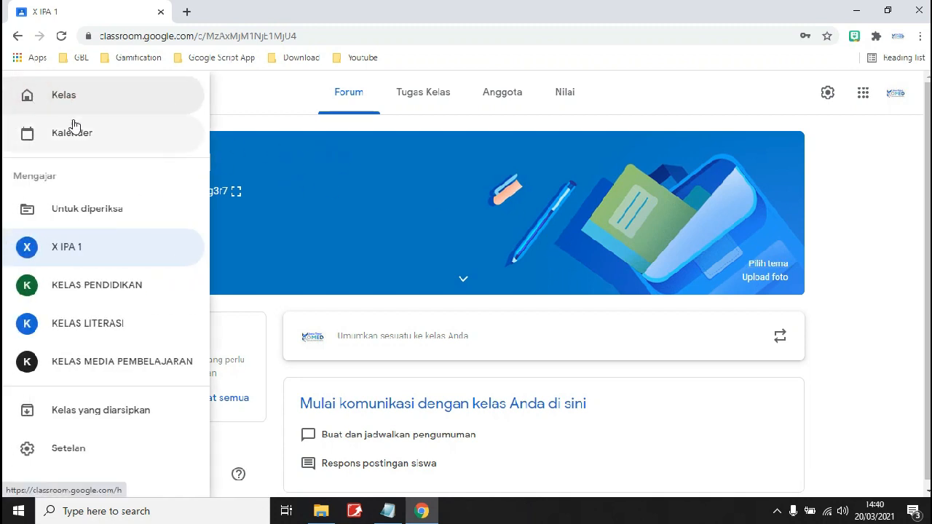
click(83, 104)
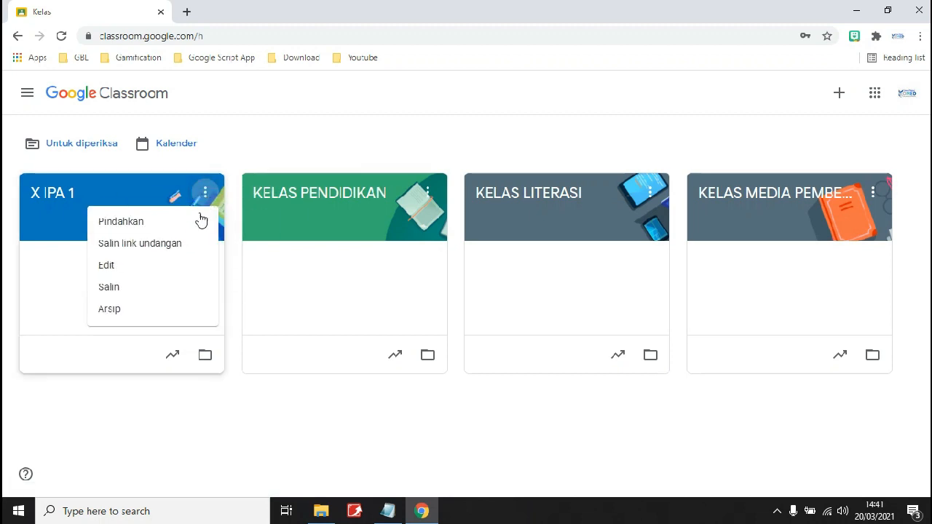
Copy X IPA 1 as a new class named X IPA 2, dropping the 'Salinan dari' prefix.
click(184, 284)
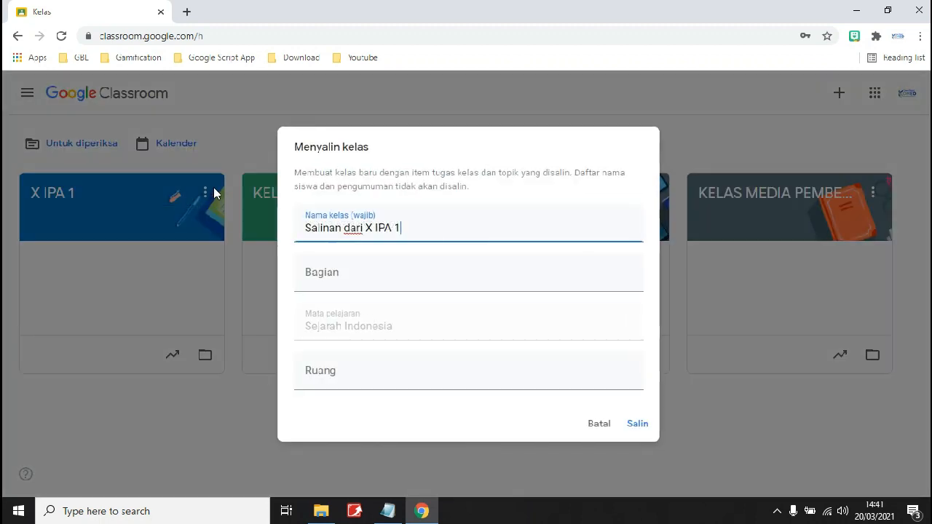
drag(366, 228, 300, 230)
key(BackSpace)
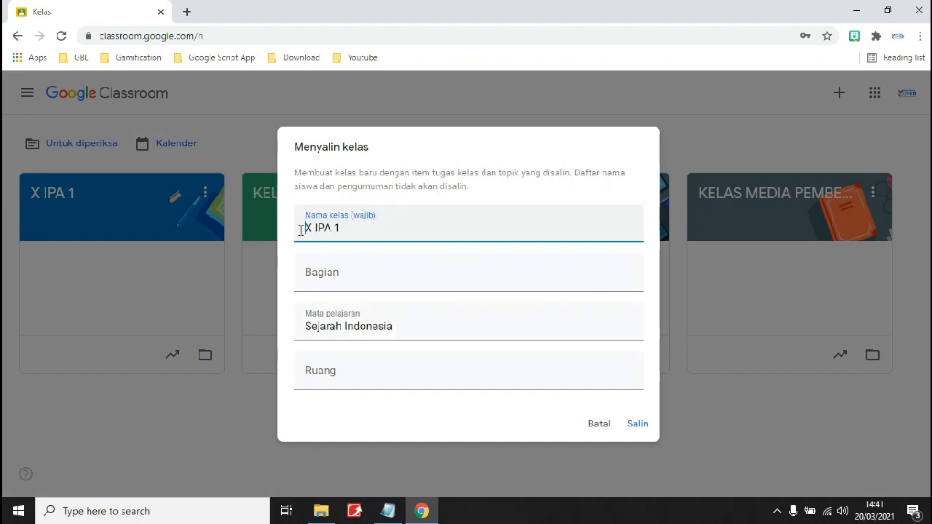
key(shift+Left)
text(2)
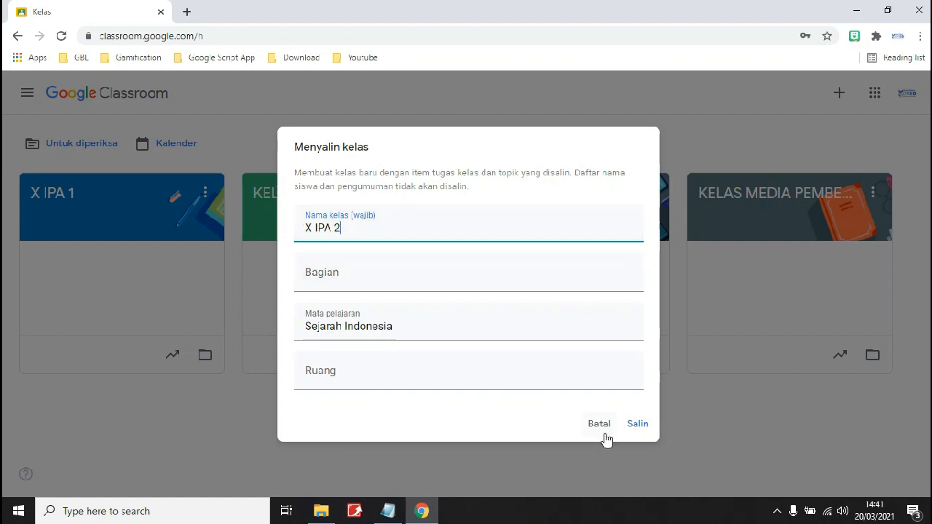
click(636, 425)
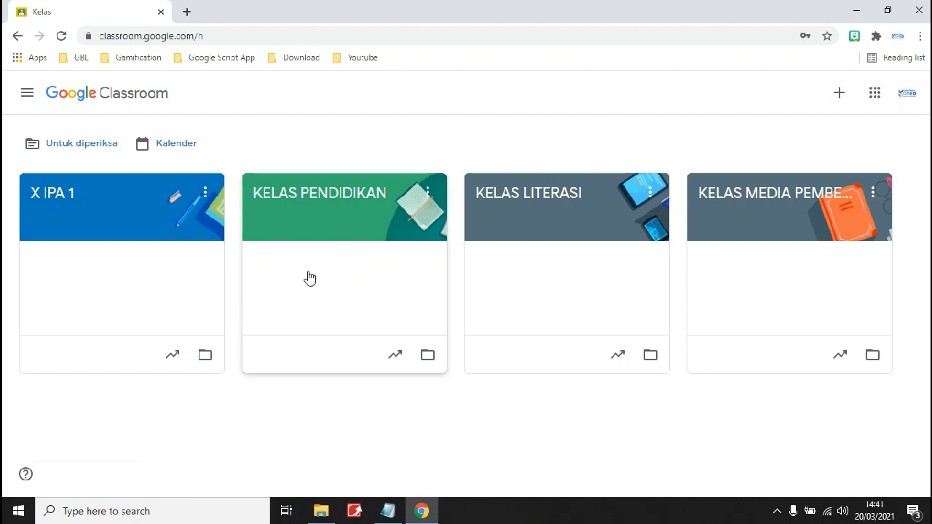
Refresh the classes list and open X IPA 2's Tugas Kelas page with the copied topics and drafts.
click(519, 431)
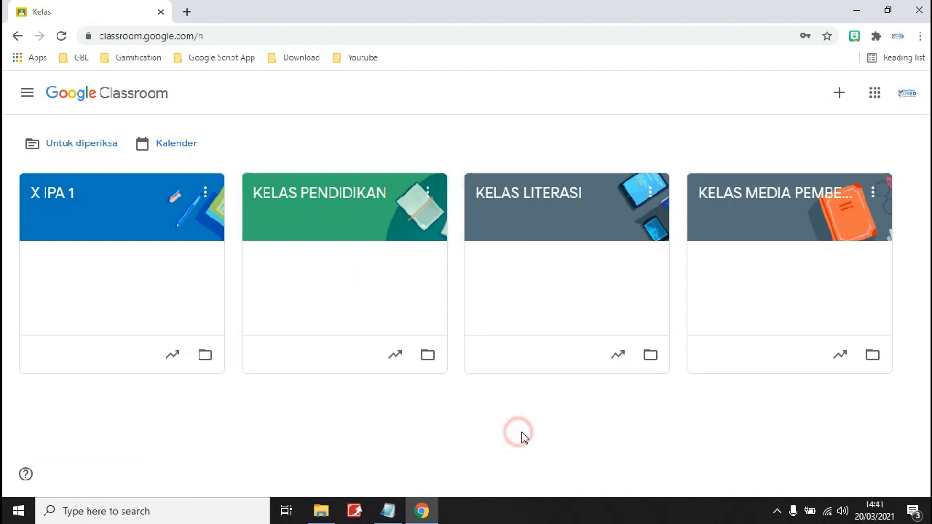
click(359, 370)
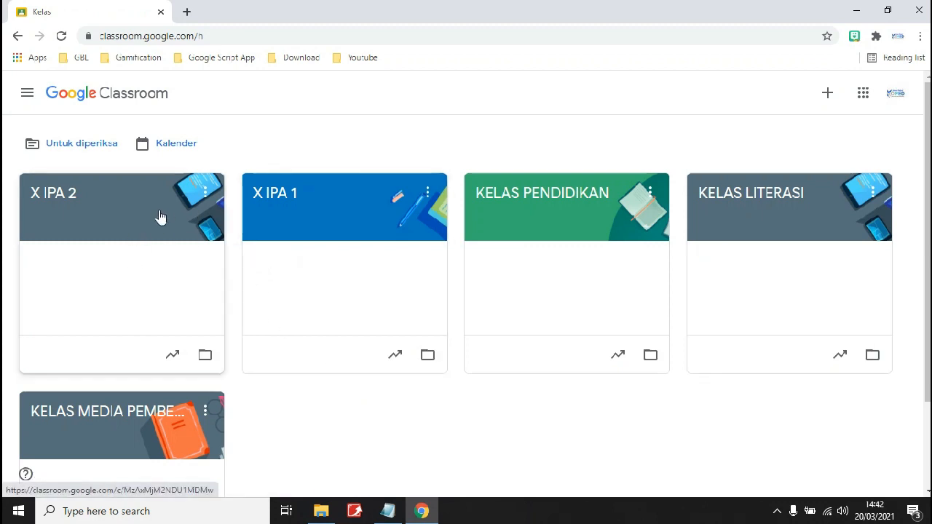
click(80, 193)
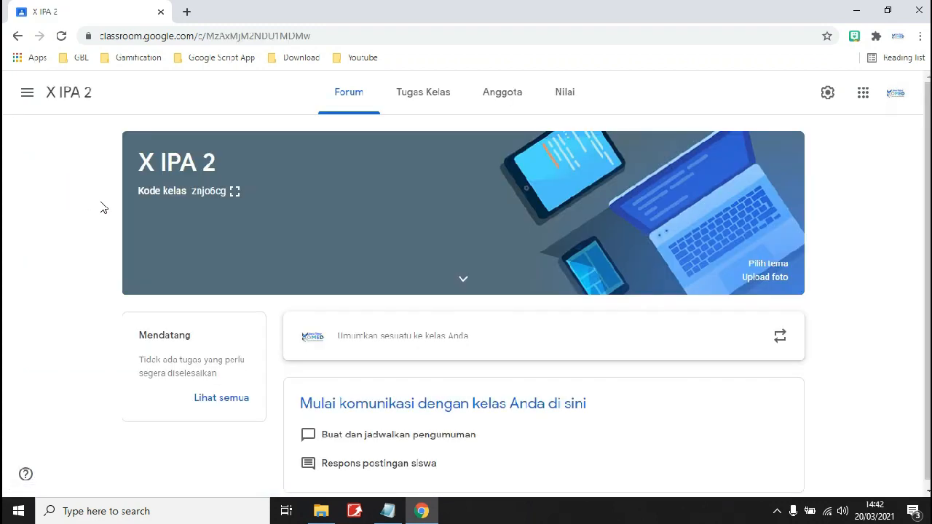
click(434, 106)
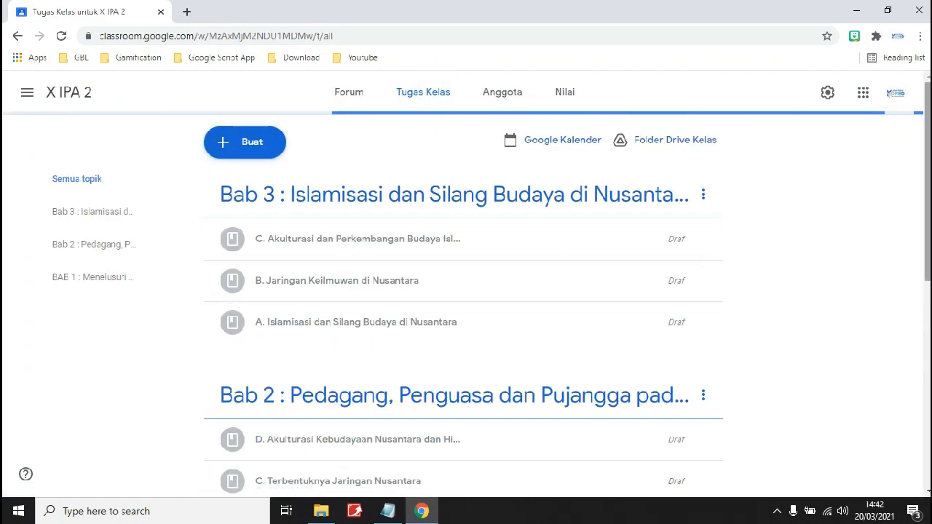
mouse_move(927, 153)
mouse_down()
mouse_move(927, 360)
mouse_move(927, 152)
mouse_up()
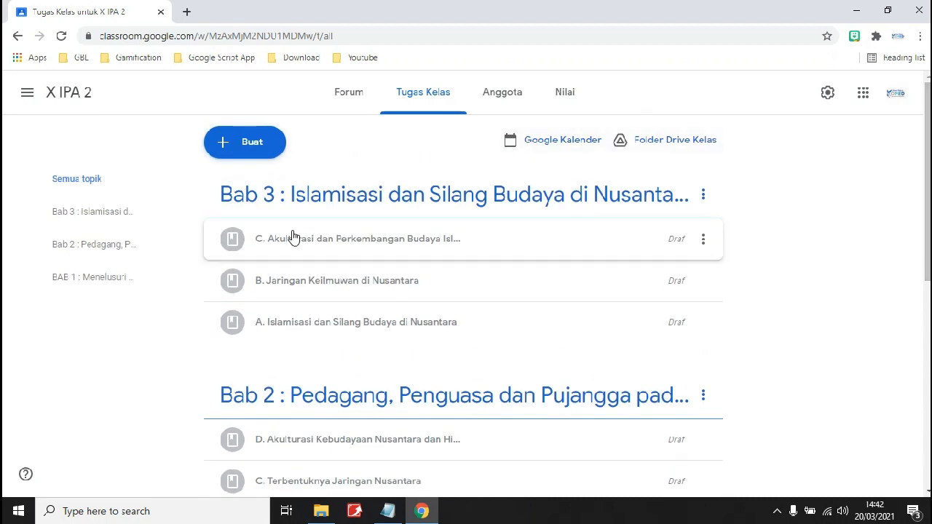